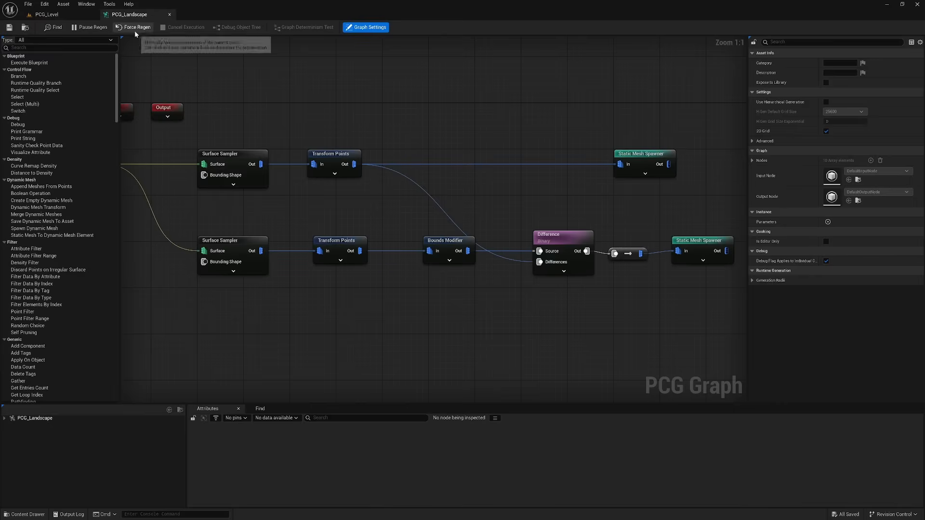
- Add a third Surface Sampler node fed by the Get Landscape Data output, below the two existing samplers
{"action": "right_click_drag", "start_coordinate": [295, 207], "coordinate": [411, 192]}
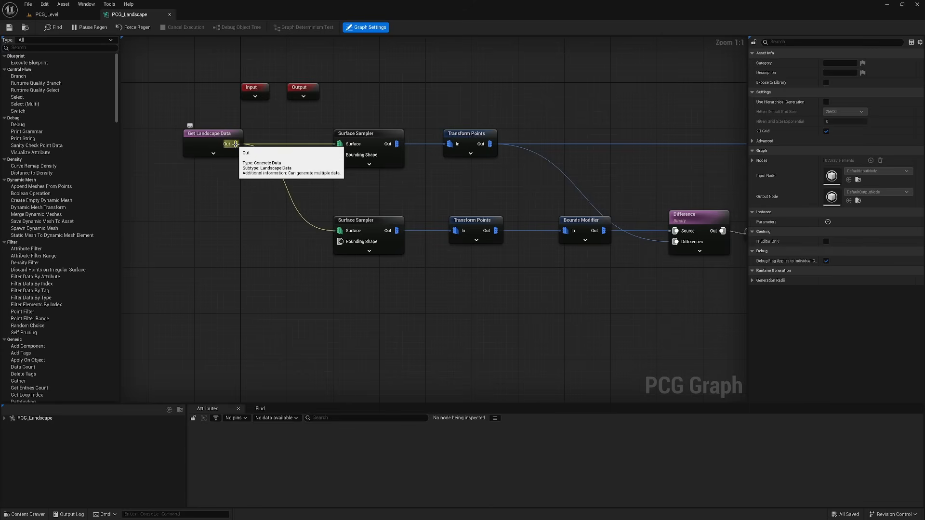
{"action": "left_click_drag", "start_coordinate": [237, 144], "coordinate": [335, 310]}
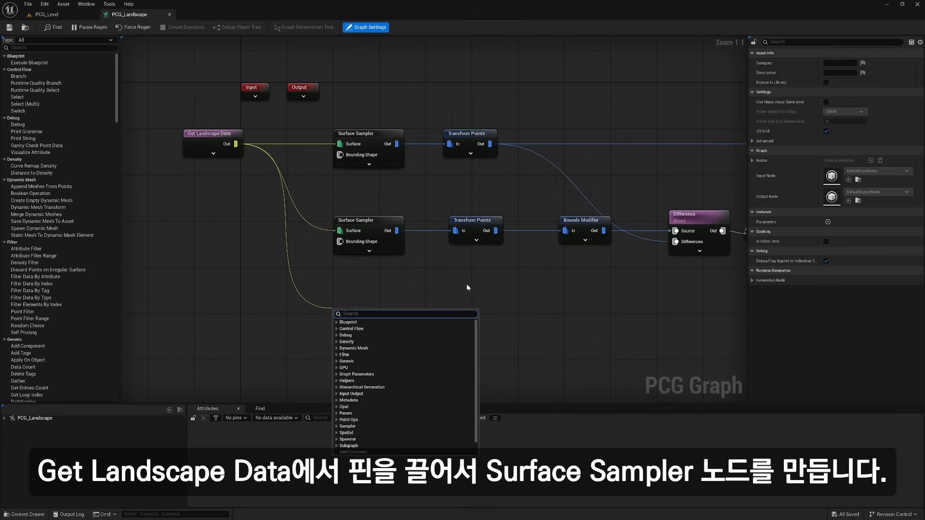
{"action": "type", "text": "surface sampler"}
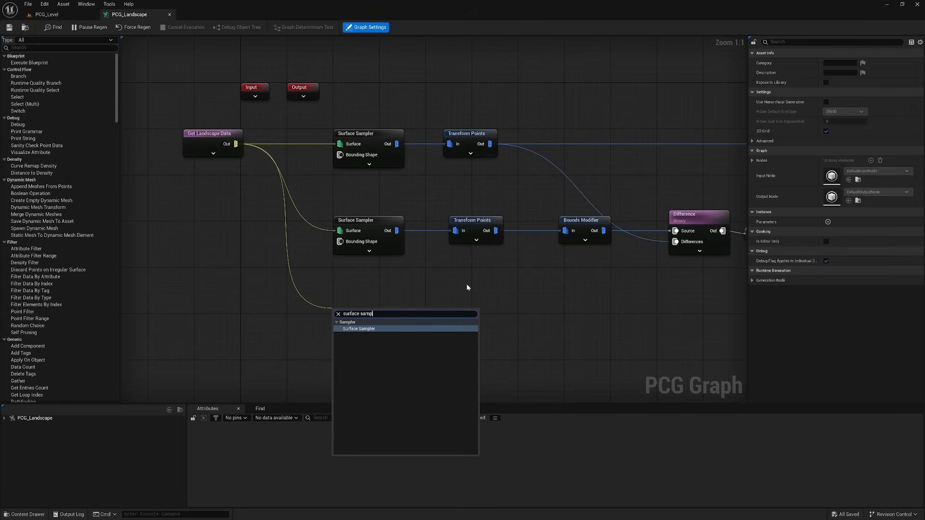
{"action": "left_click", "coordinate": [379, 329]}
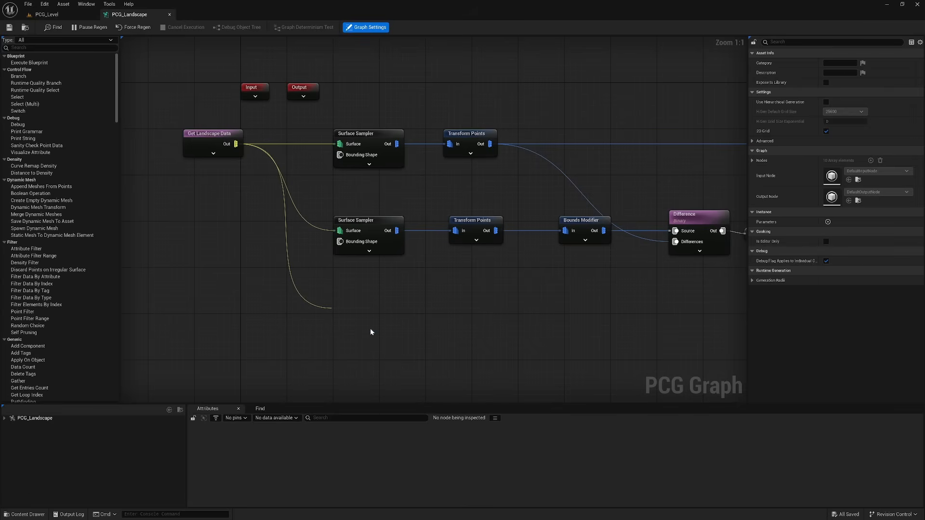
{"action": "left_click_drag", "start_coordinate": [366, 312], "coordinate": [366, 302]}
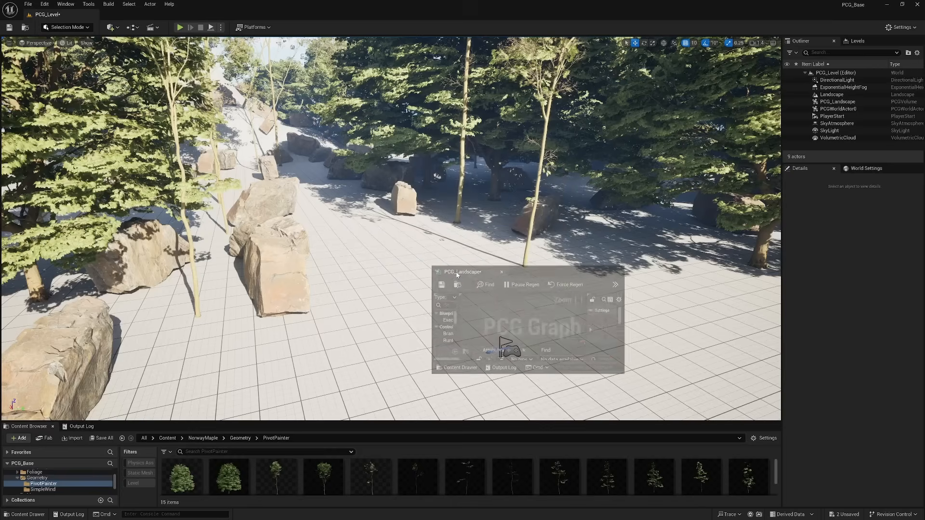
- Arrange the floating PCG_Landscape graph window beside the level viewport, enlarging it and narrowing the viewport so both can be seen
{"action": "left_click_drag", "start_coordinate": [623, 371], "coordinate": [911, 508]}
{"action": "left_click_drag", "start_coordinate": [663, 267], "coordinate": [663, 190]}
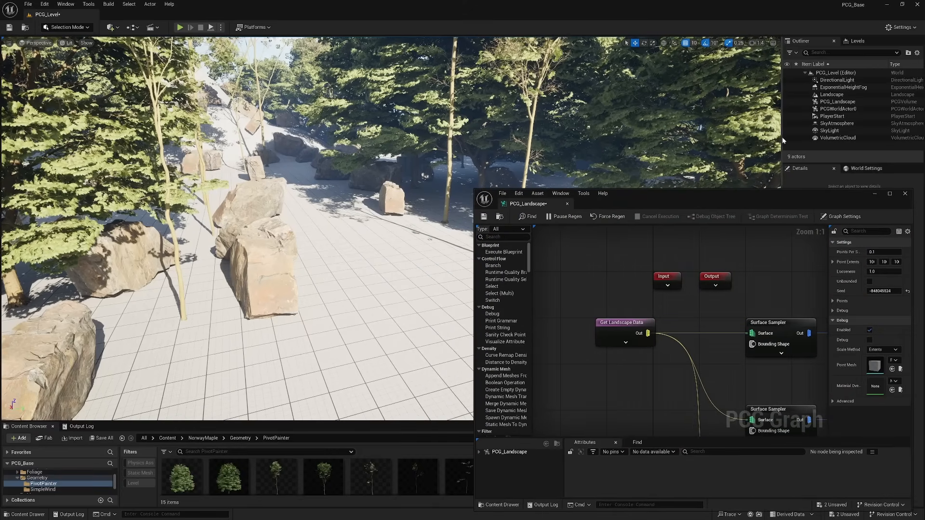
{"action": "left_click_drag", "start_coordinate": [781, 115], "coordinate": [517, 116]}
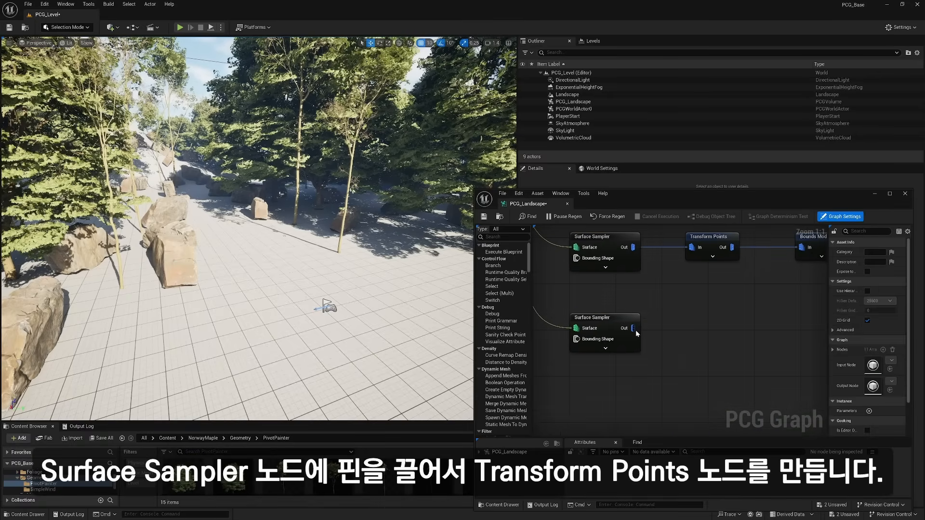
- Add a Transform Points node connected to the output of the new Surface Sampler
{"action": "left_click_drag", "start_coordinate": [633, 328], "coordinate": [693, 332]}
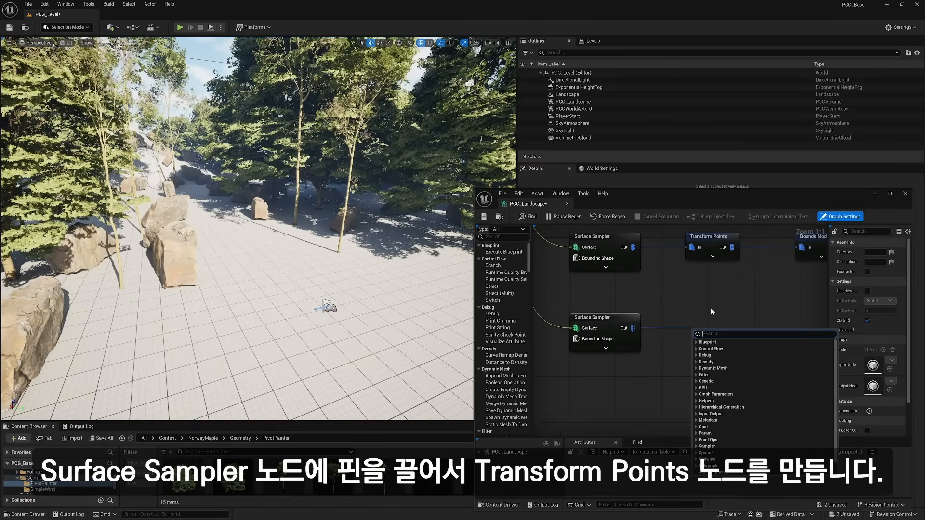
{"action": "type", "text": "transform"}
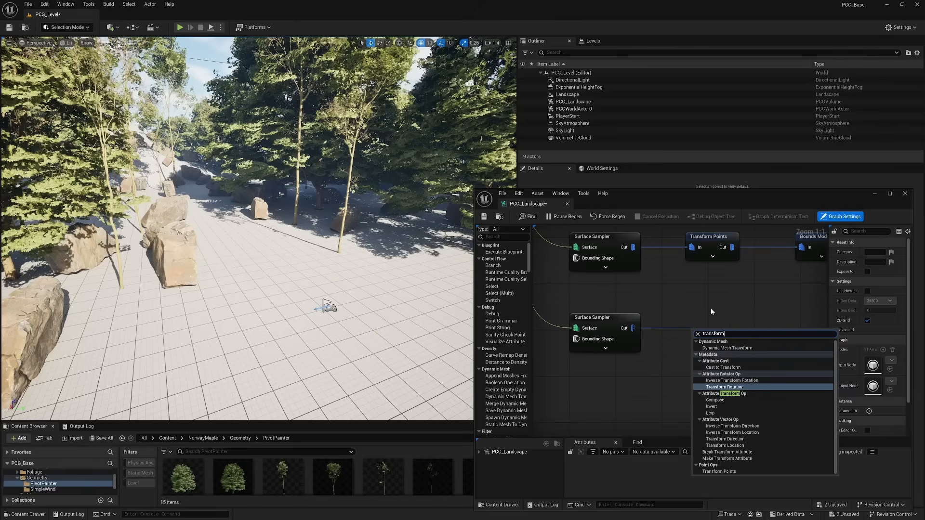
{"action": "type", "text": " points"}
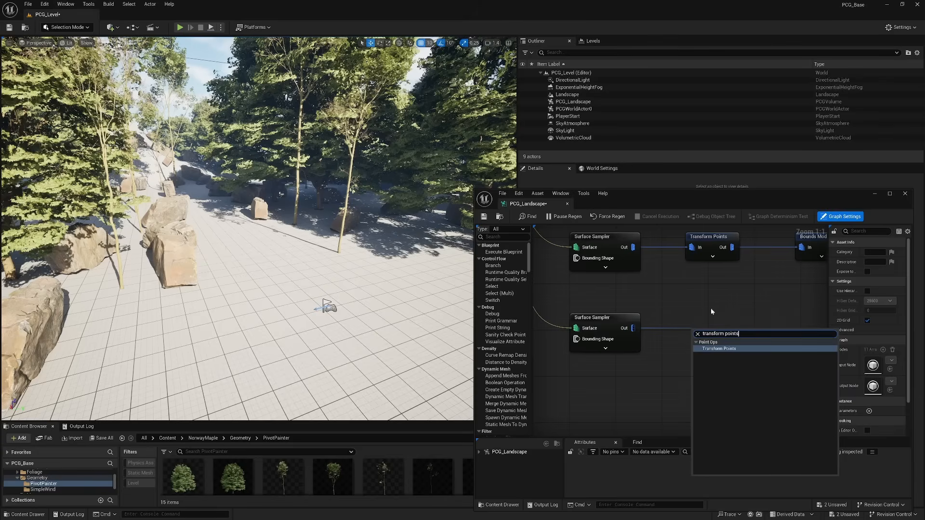
{"action": "left_click", "coordinate": [723, 348]}
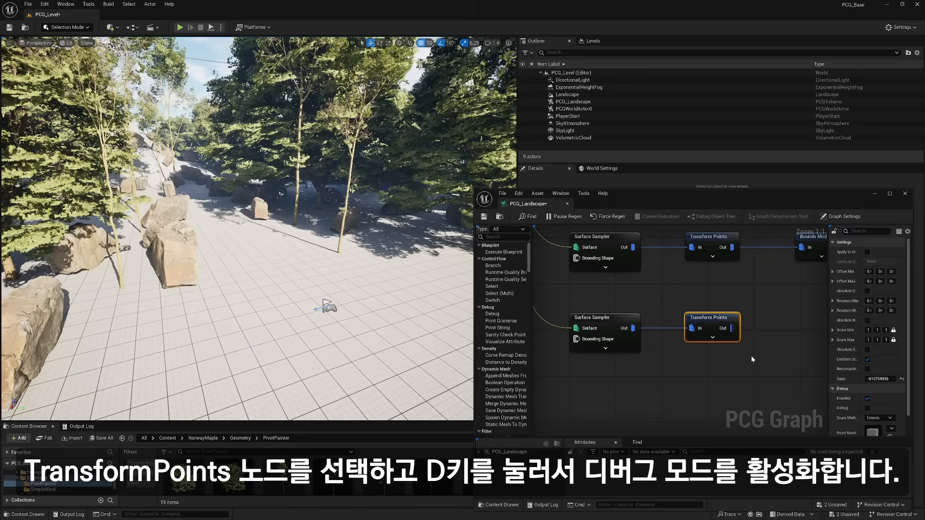
- Enable debug display on the new Transform Points node
{"action": "left_click", "coordinate": [749, 316]}
{"action": "left_click_drag", "start_coordinate": [749, 289], "coordinate": [665, 368]}
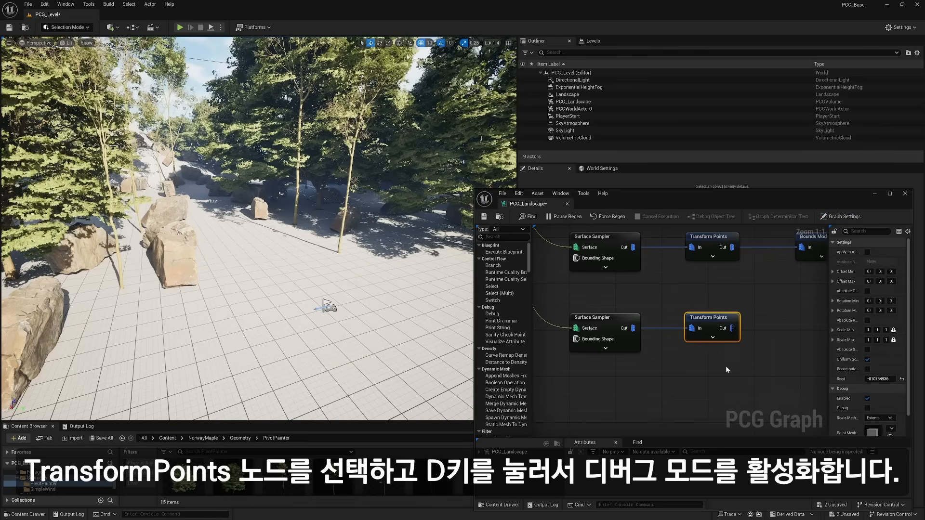
{"action": "key", "text": "d"}
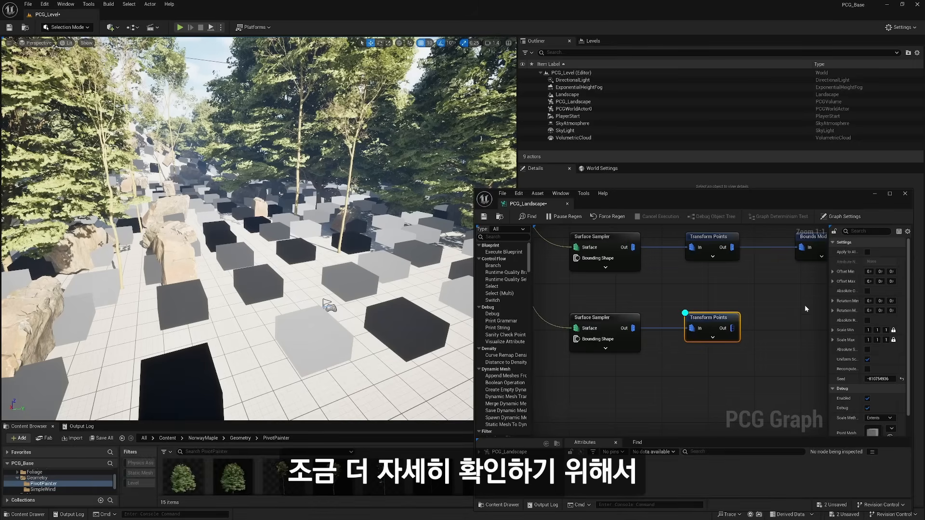
- Disable both existing Static Mesh Spawner nodes and view the debug points across the whole landscape
{"action": "right_click_drag", "start_coordinate": [804, 309], "coordinate": [591, 310]}
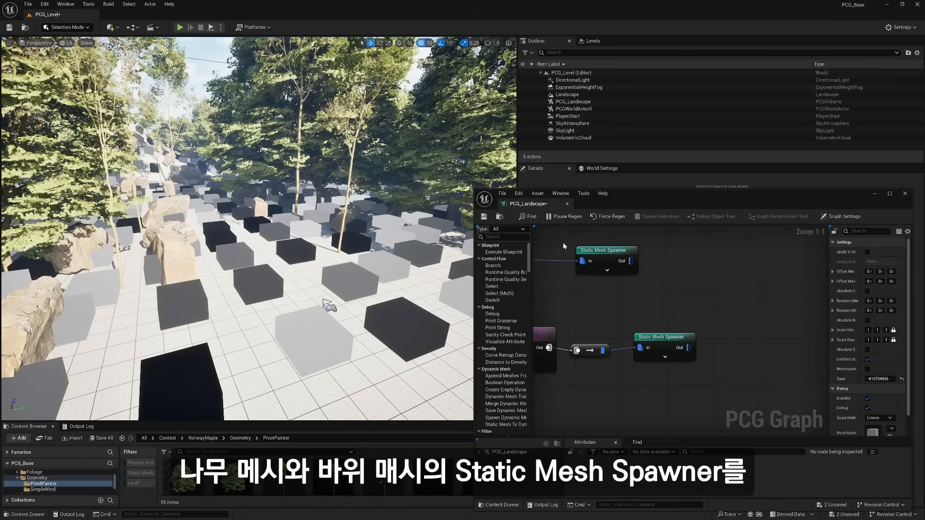
{"action": "left_click_drag", "start_coordinate": [562, 242], "coordinate": [667, 340]}
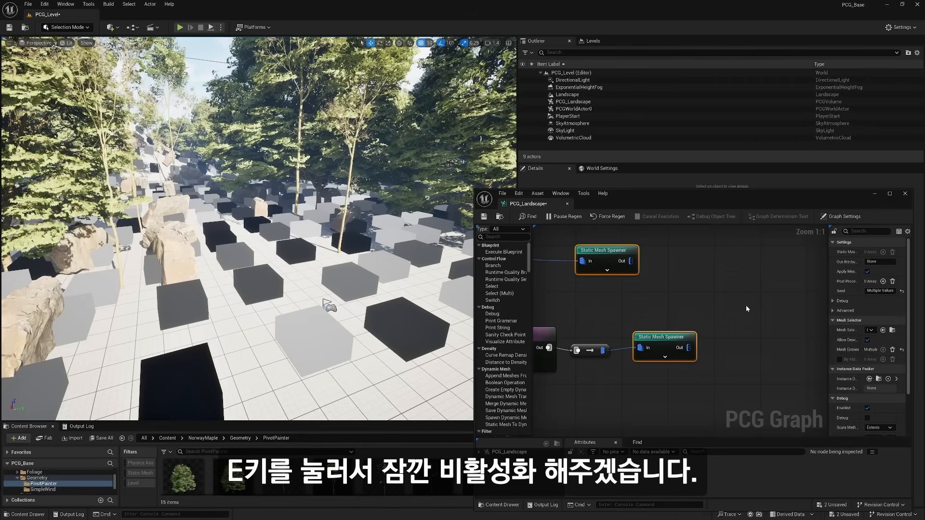
{"action": "key", "text": "e"}
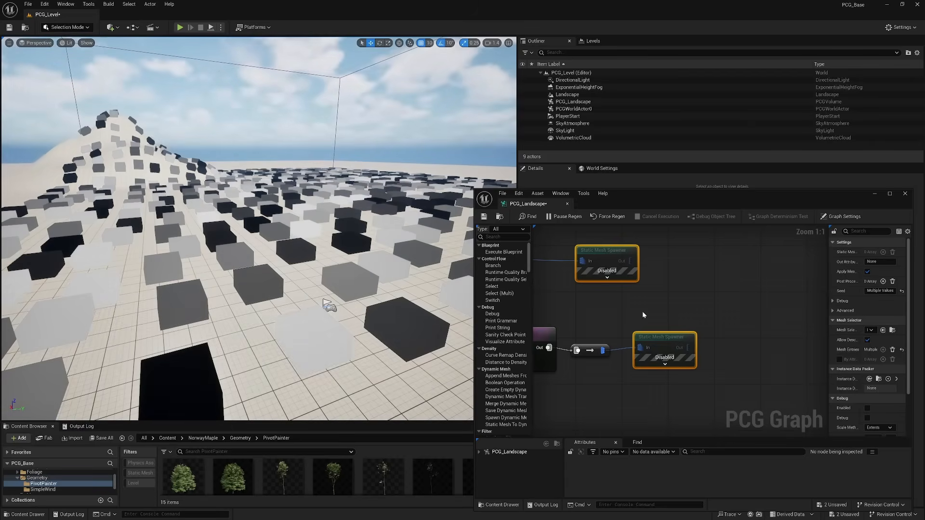
{"action": "right_click_drag", "start_coordinate": [284, 224], "coordinate": [216, 255]}
{"action": "key", "text": "s"}
{"action": "right_click_drag", "start_coordinate": [98, 210], "coordinate": [142, 213]}
{"action": "key", "text": "w"}
- Add a Static Mesh Spawner node connected to the new Transform Points output, and place it farther along the row
{"action": "right_click_drag", "start_coordinate": [600, 319], "coordinate": [762, 290]}
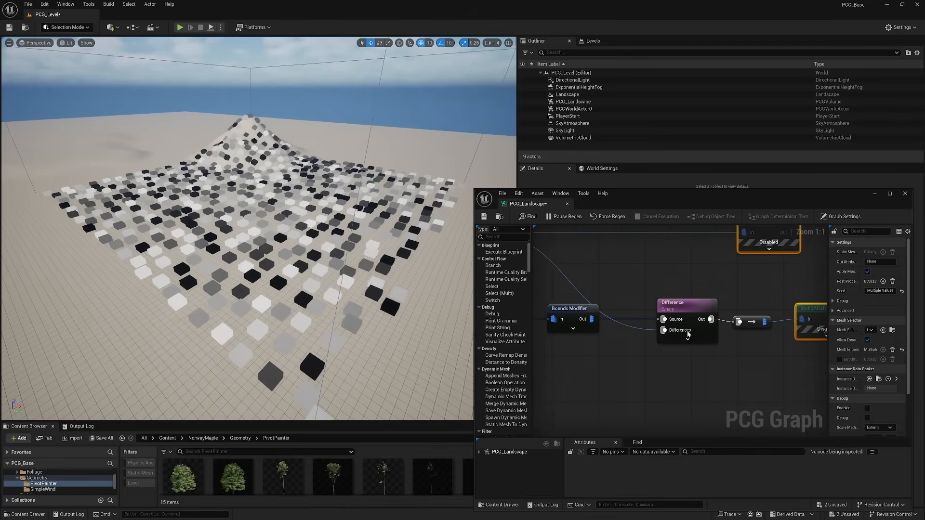
{"action": "right_click_drag", "start_coordinate": [687, 311], "coordinate": [728, 307]}
{"action": "left_click", "coordinate": [691, 336]}
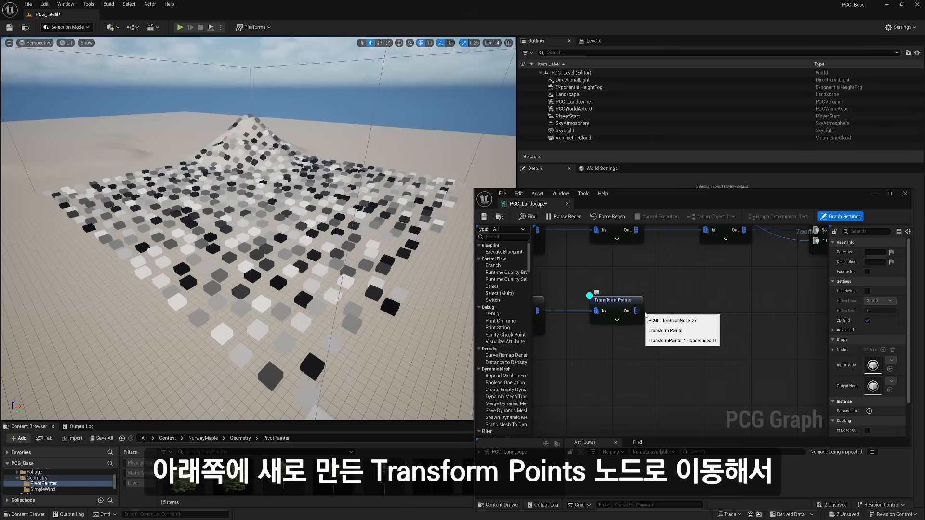
{"action": "left_click_drag", "start_coordinate": [636, 311], "coordinate": [720, 313]}
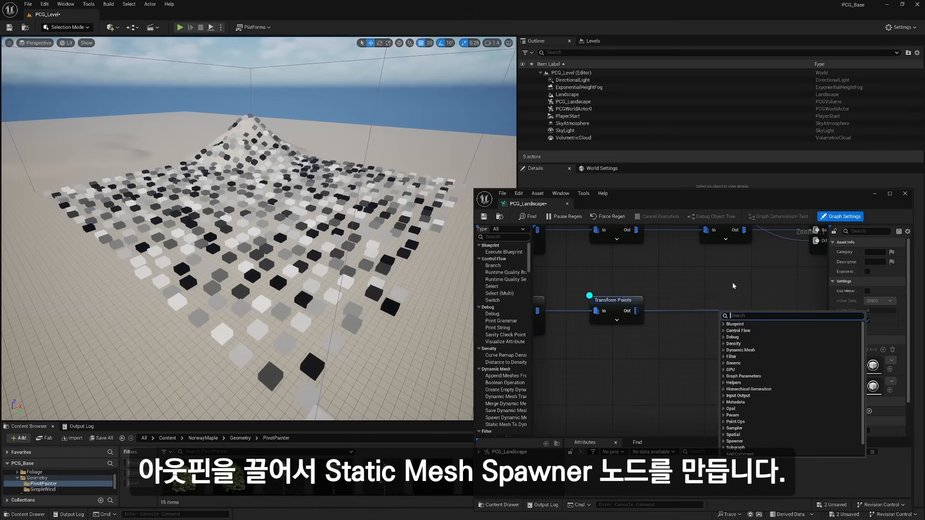
{"action": "type", "text": "static mesh s"}
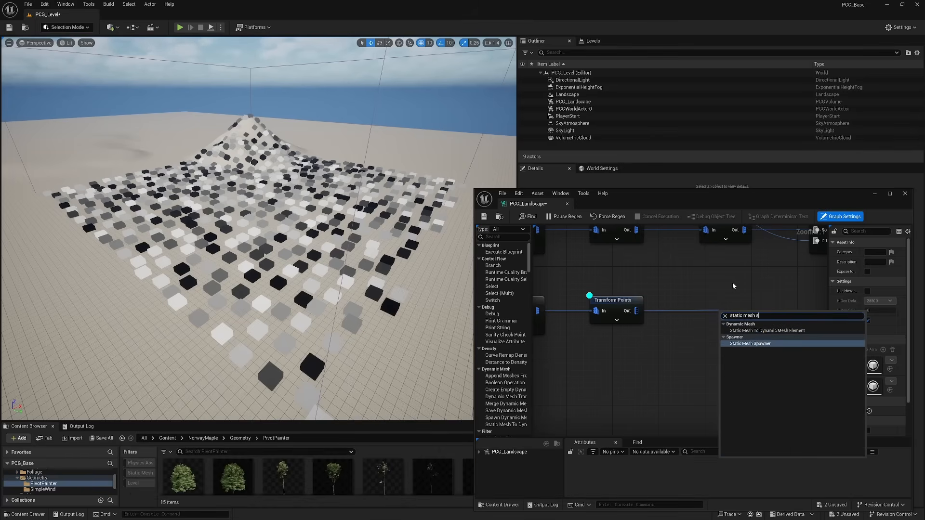
{"action": "type", "text": "pawner"}
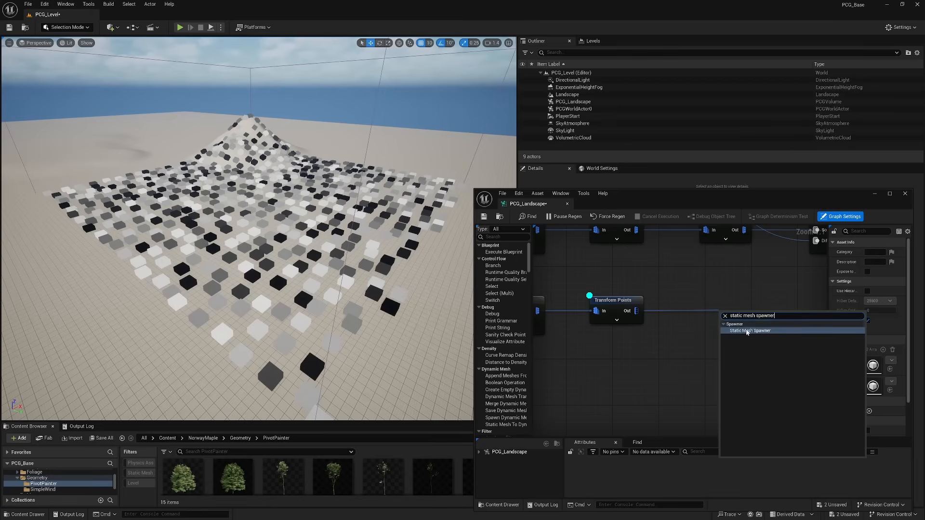
{"action": "left_click", "coordinate": [747, 331]}
{"action": "left_click_drag", "start_coordinate": [748, 324], "coordinate": [793, 305]}
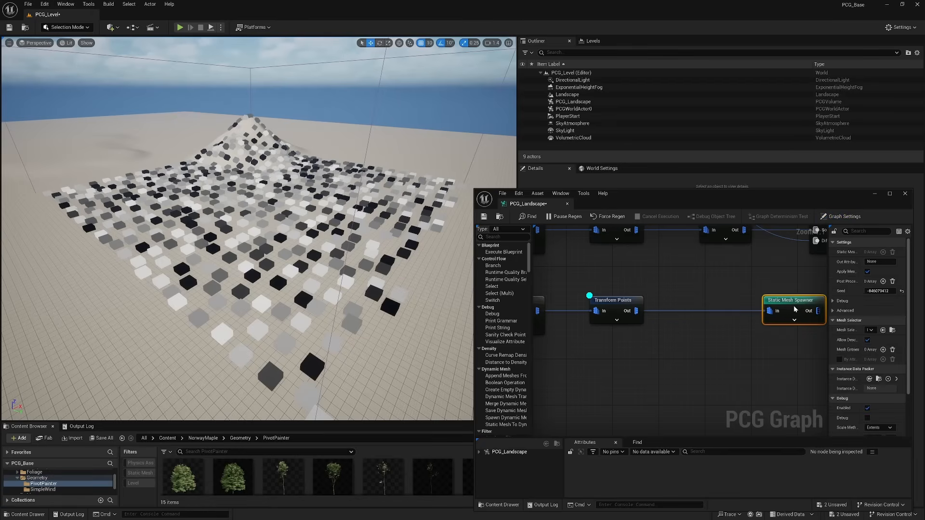
- Add one element to the new Static Mesh Spawner's Mesh Entries and expand its index and Descriptor settings
{"action": "right_click_drag", "start_coordinate": [793, 305], "coordinate": [675, 318]}
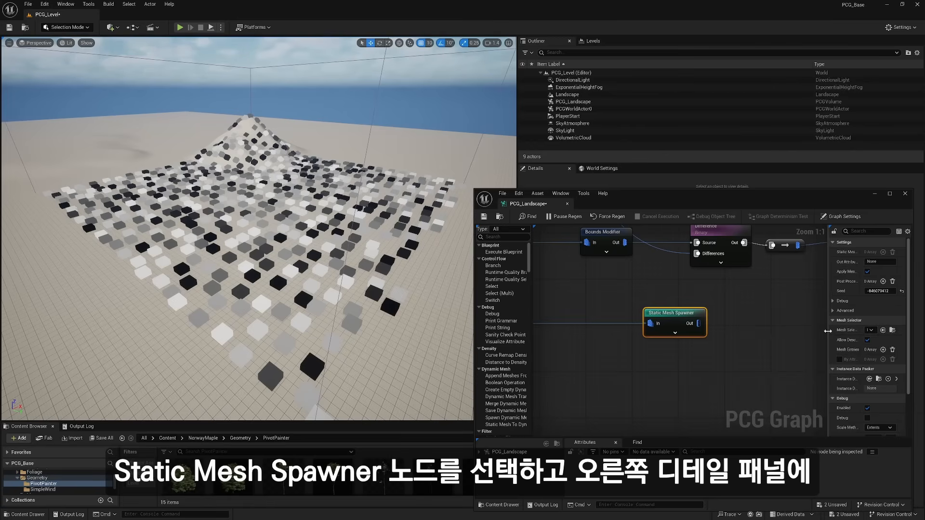
{"action": "left_click_drag", "start_coordinate": [829, 331], "coordinate": [730, 329]}
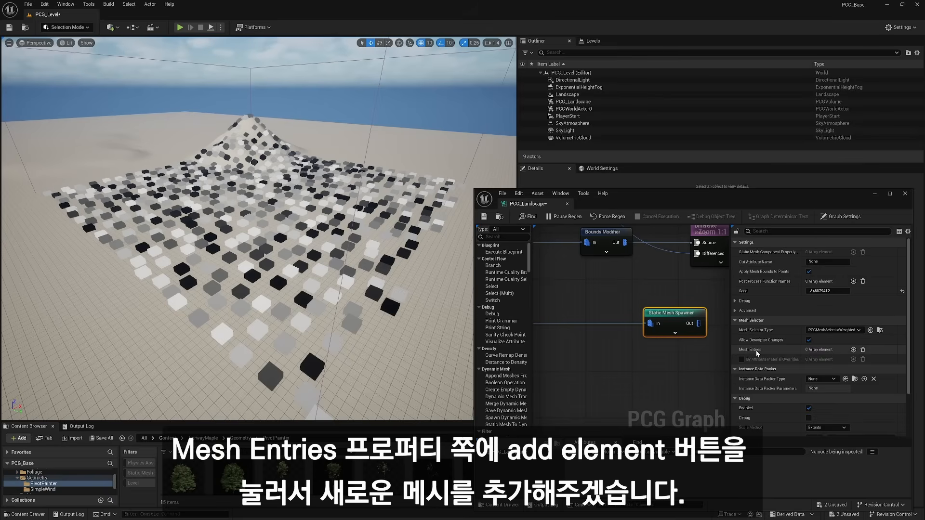
{"action": "left_click", "coordinate": [853, 350]}
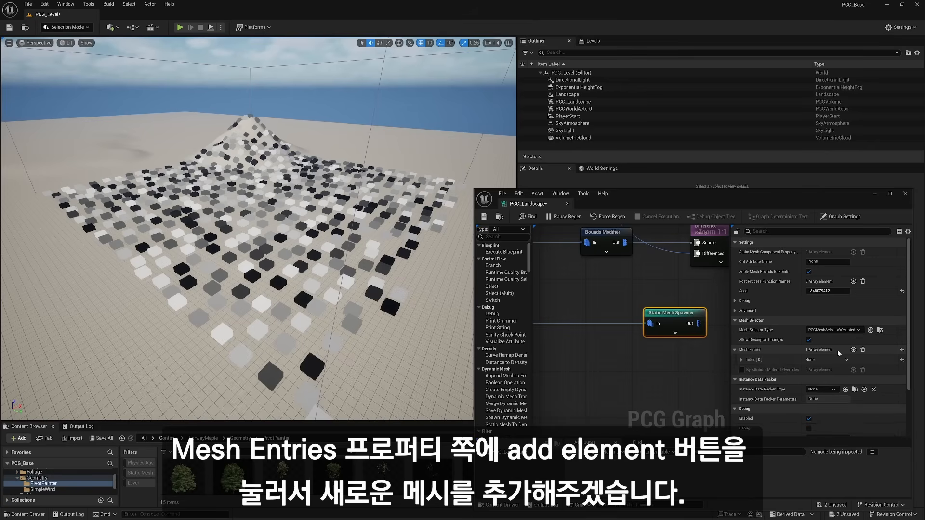
{"action": "left_click", "coordinate": [741, 359]}
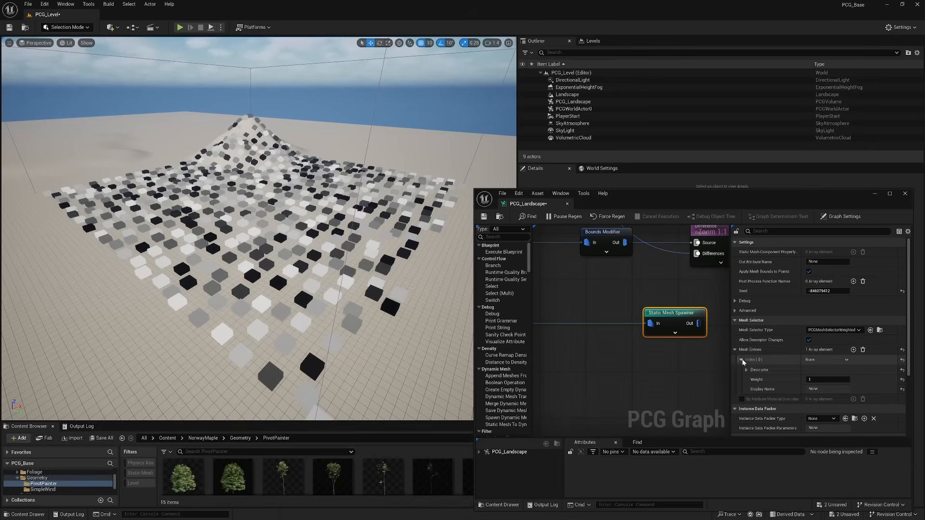
{"action": "left_click", "coordinate": [745, 370]}
{"action": "left_click", "coordinate": [746, 370]}
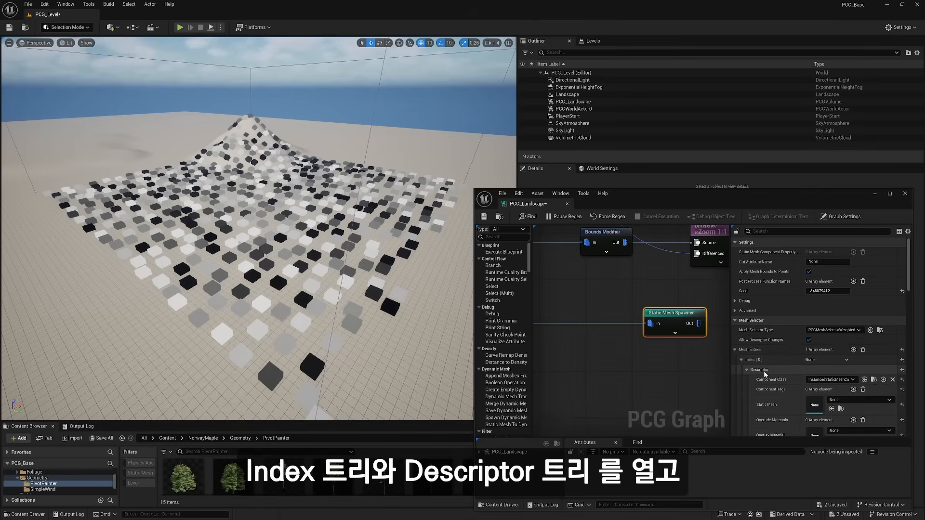
{"action": "scroll", "coordinate": [800, 373], "scroll_direction": "down", "scroll_amount": 3}
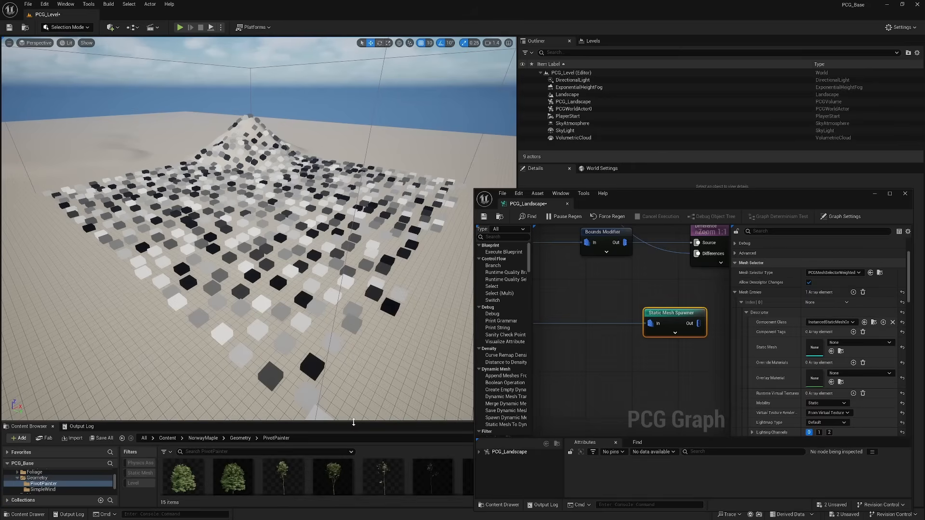
- Assign SM_NorwayMaple_Seedling_02_PP from the NorwayMaple PivotPainter folder as the mesh entry's static mesh
{"action": "left_click_drag", "start_coordinate": [353, 422], "coordinate": [358, 291]}
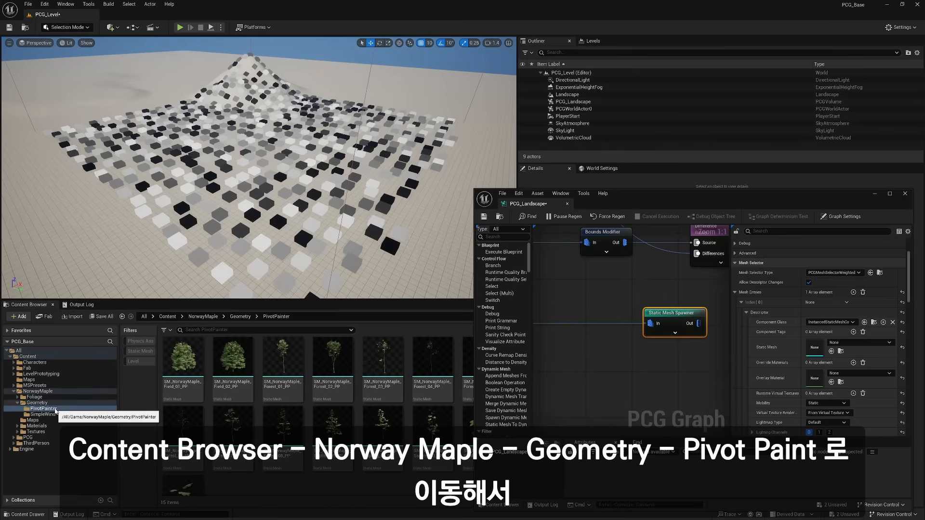
{"action": "scroll", "coordinate": [290, 450], "scroll_direction": "down", "scroll_amount": 2}
{"action": "left_click", "coordinate": [201, 455]}
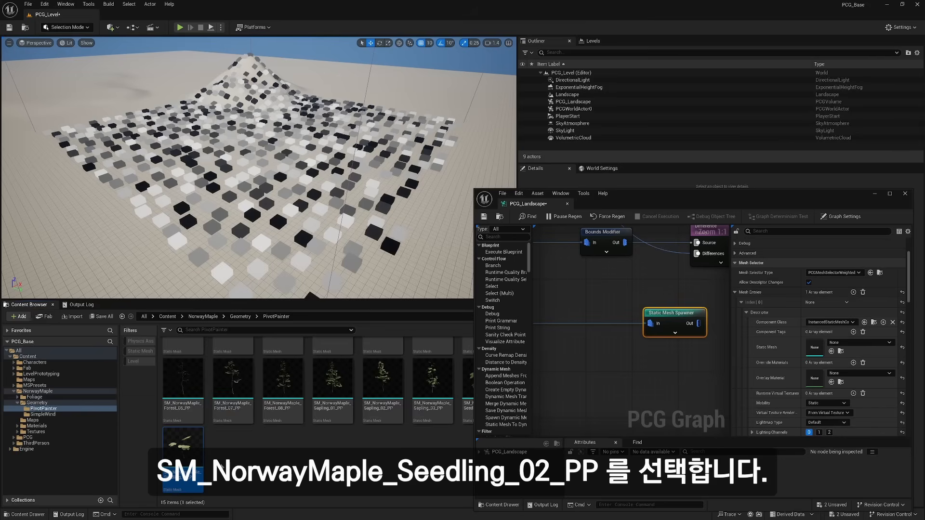
{"action": "left_click", "coordinate": [831, 351]}
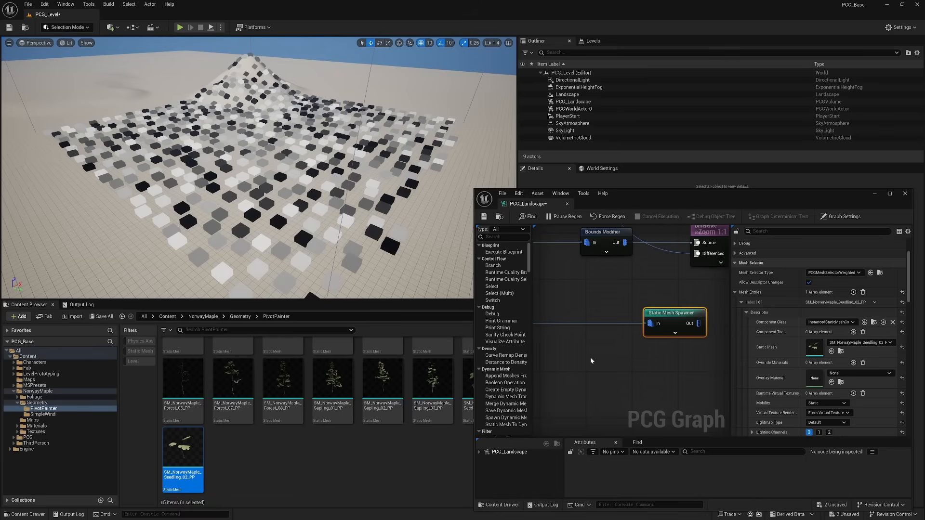
- Turn off debug display on the new Transform Points node and inspect the spawned seedlings up close and from afar
{"action": "right_click_drag", "start_coordinate": [581, 363], "coordinate": [722, 378]}
{"action": "left_click_drag", "start_coordinate": [653, 315], "coordinate": [624, 377]}
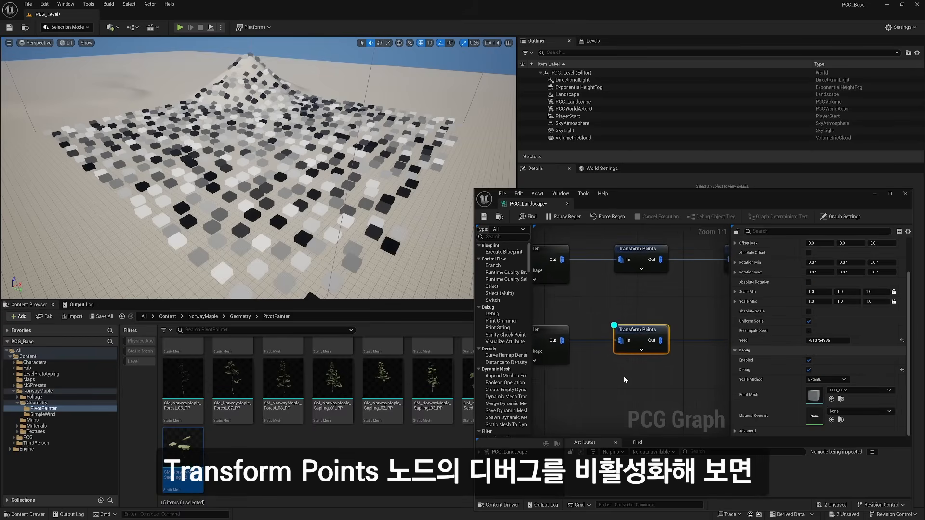
{"action": "key", "text": "d"}
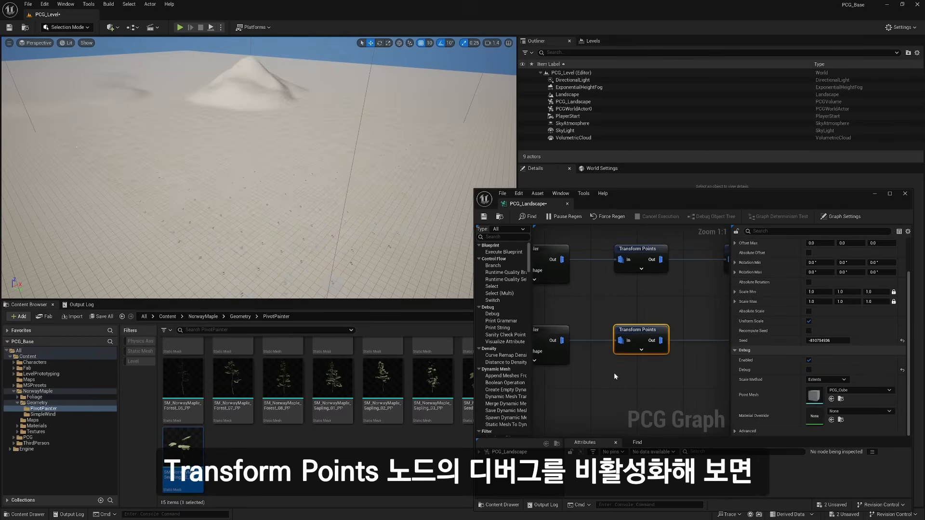
{"action": "key", "text": "w"}
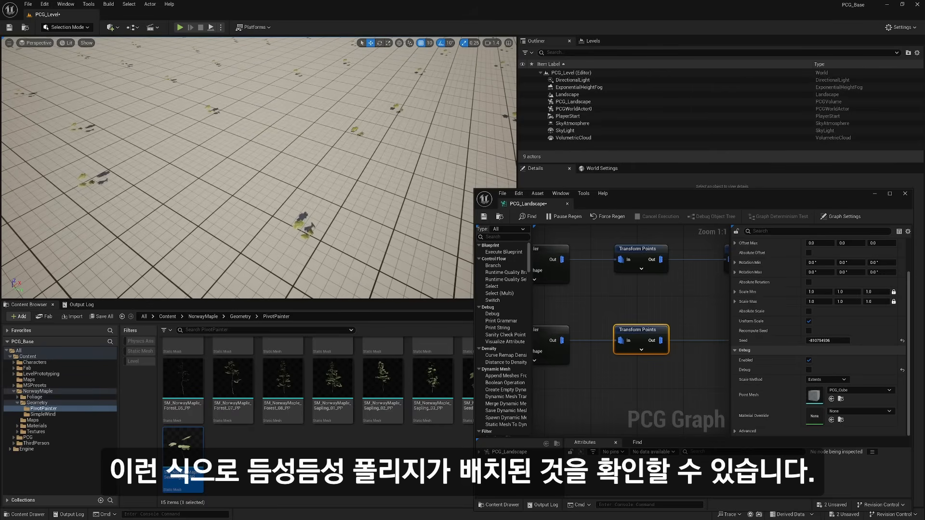
{"action": "key", "text": "s"}
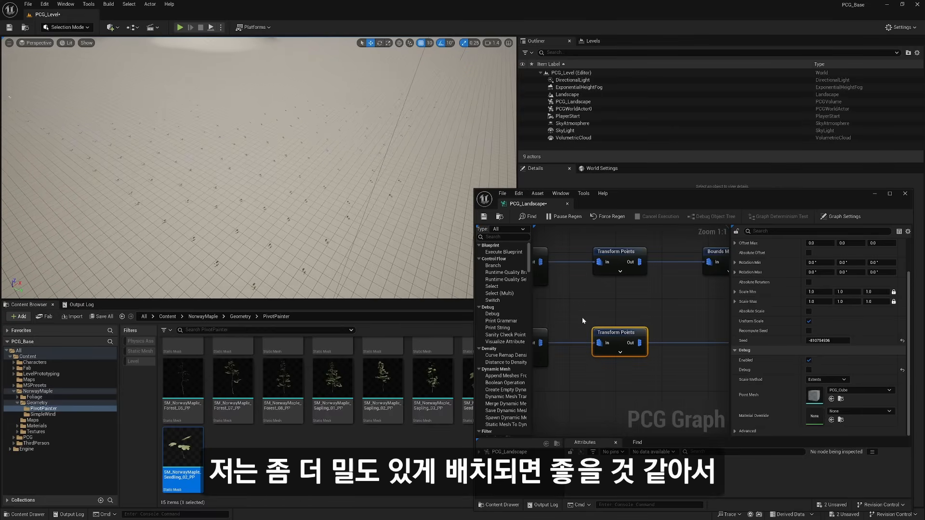
- Set the Looseness of the third branch's Surface Sampler node to 0.01
{"action": "right_click_drag", "start_coordinate": [581, 317], "coordinate": [669, 310]}
{"action": "left_click_drag", "start_coordinate": [624, 305], "coordinate": [584, 332]}
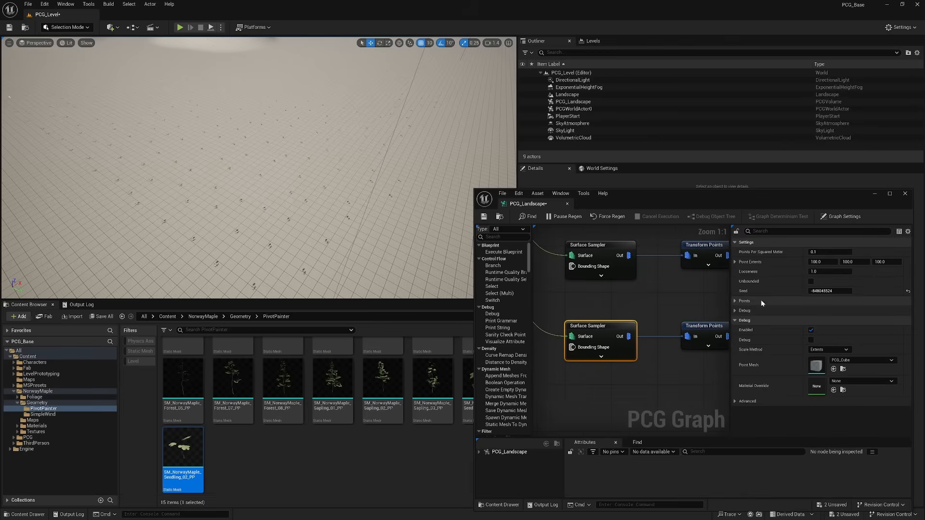
{"action": "left_click", "coordinate": [835, 273]}
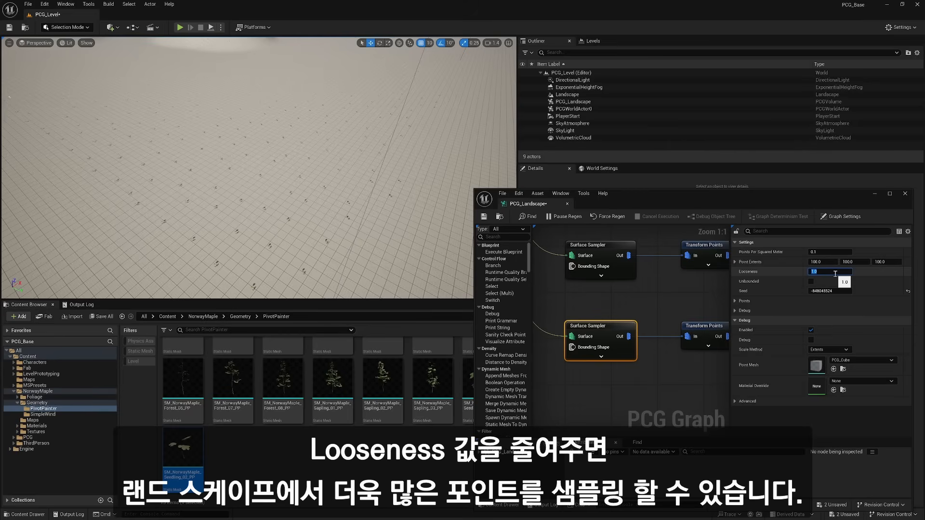
{"action": "type", "text": "0.01"}
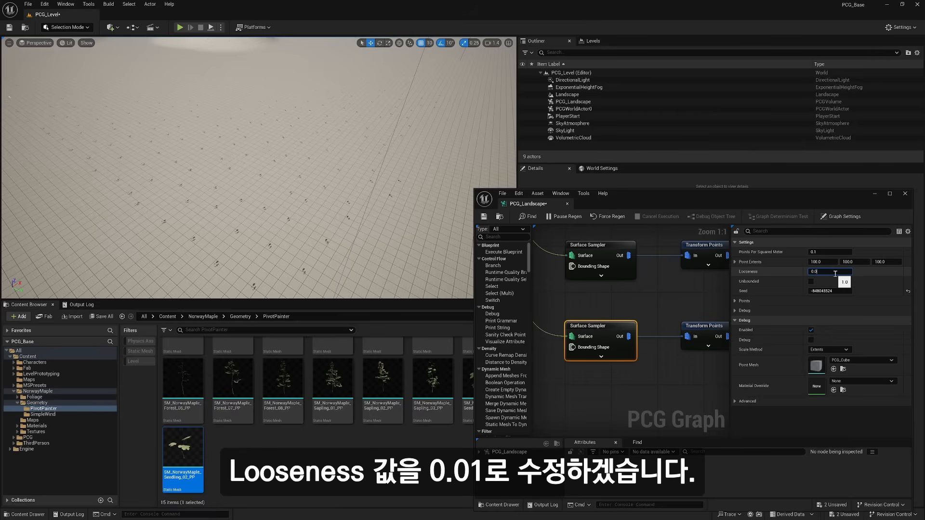
{"action": "key", "text": "Return"}
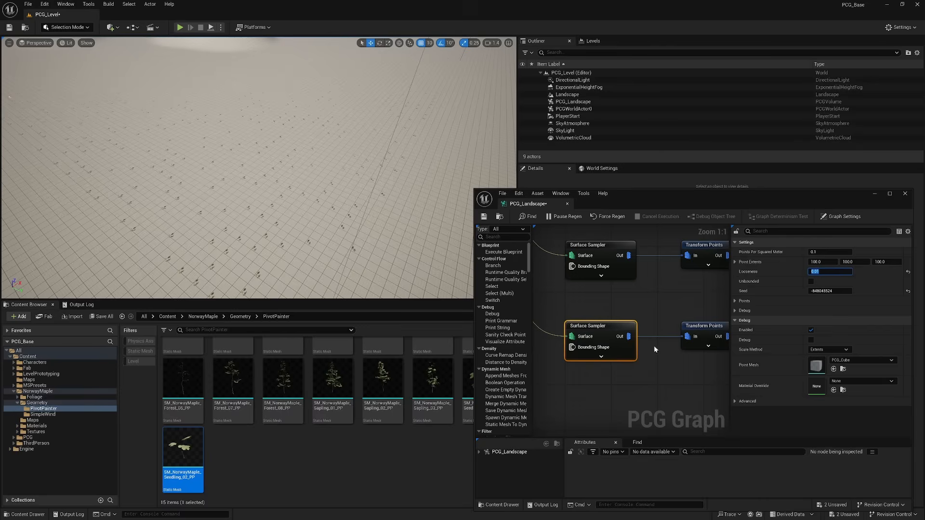
- Set Points Per Squared Meter to 1.0 on the third branch's Surface Sampler
{"action": "right_click_drag", "start_coordinate": [660, 318], "coordinate": [620, 326]}
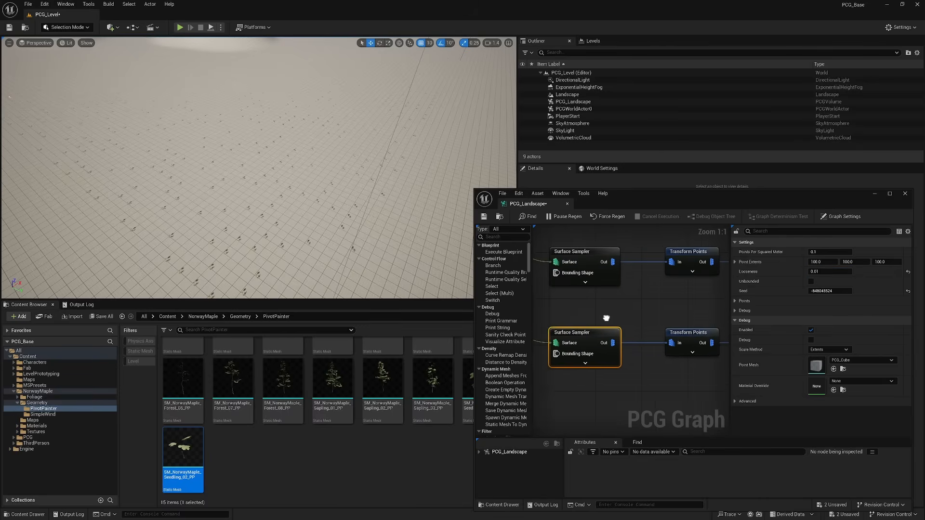
{"action": "left_click", "coordinate": [826, 251]}
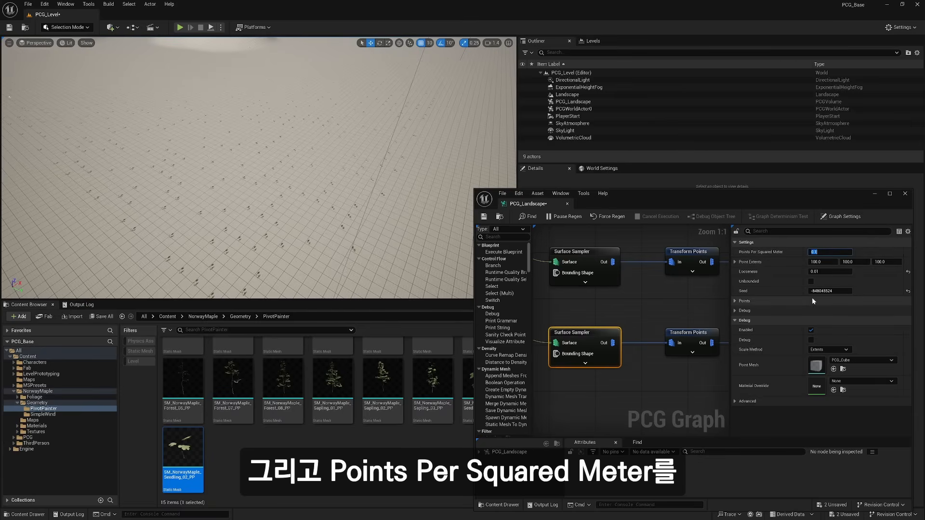
{"action": "type", "text": "1"}
{"action": "key", "text": "Return"}
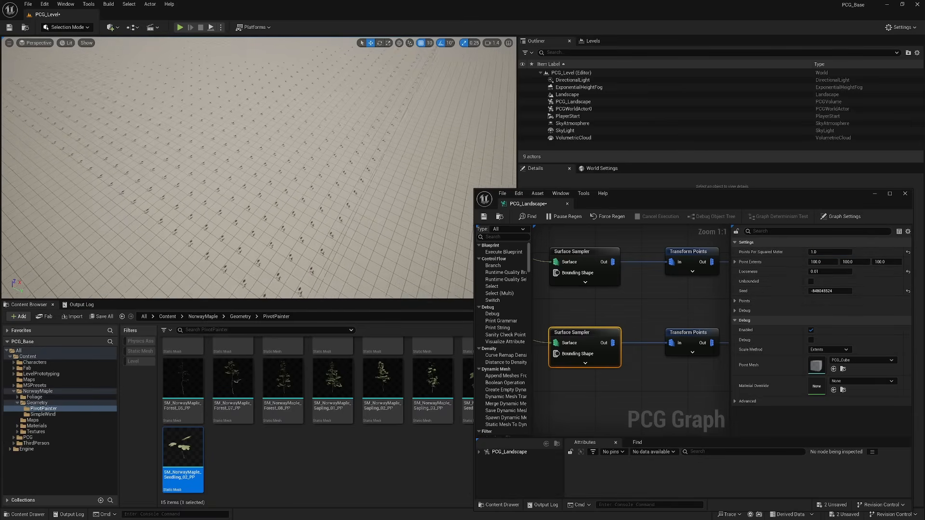
- Inspect the scattered seedlings in the viewport and turn on debug display for the third branch's Transform Points node
{"action": "key", "text": "w"}
{"action": "mouse_move", "coordinate": [258, 169]}
{"action": "right_mouse_down"}
{"action": "mouse_move", "coordinate": [231, 150]}
{"action": "mouse_move", "coordinate": [300, 158]}
{"action": "mouse_move", "coordinate": [272, 168]}
{"action": "mouse_move", "coordinate": [255, 161]}
{"action": "right_mouse_up"}
{"action": "key", "text": "s"}
{"action": "left_click", "coordinate": [683, 338]}
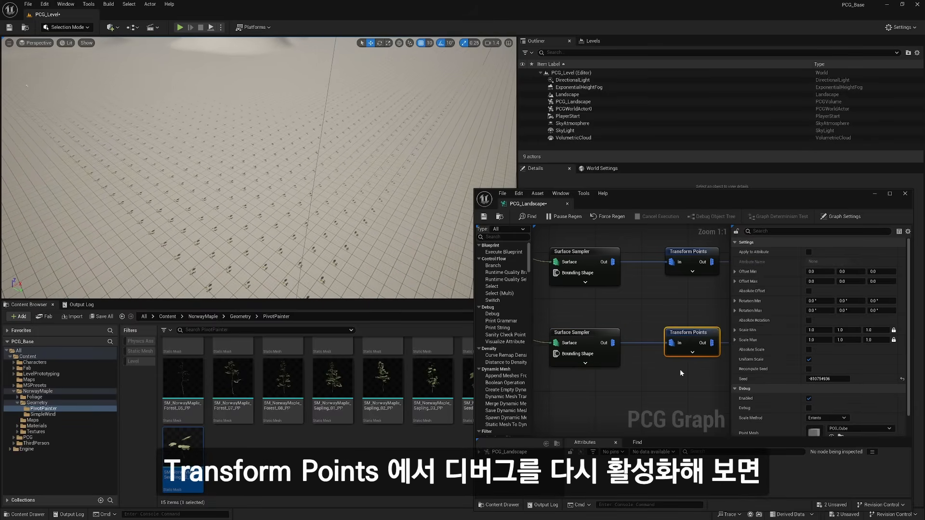
{"action": "key", "text": "d"}
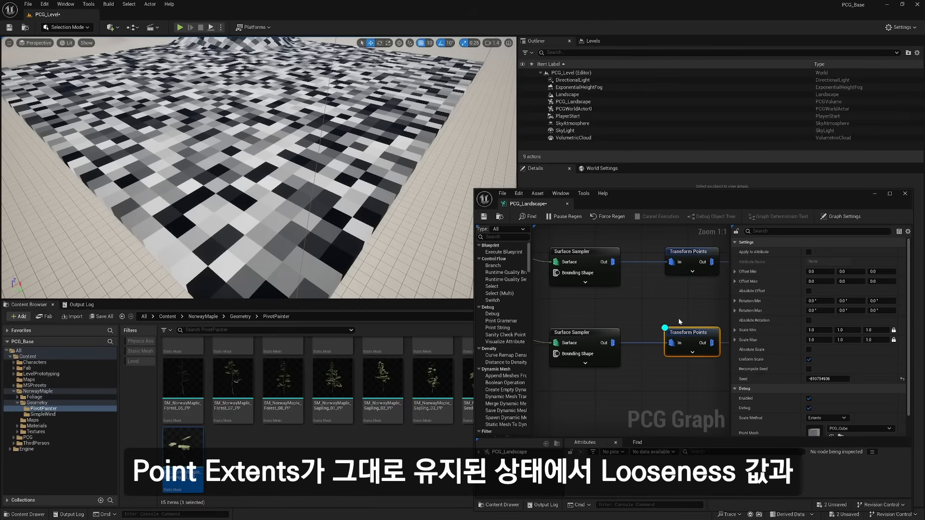
- Set the third Surface Sampler's Point Extents to 5.0 on the X and Y axes
{"action": "left_click", "coordinate": [573, 332]}
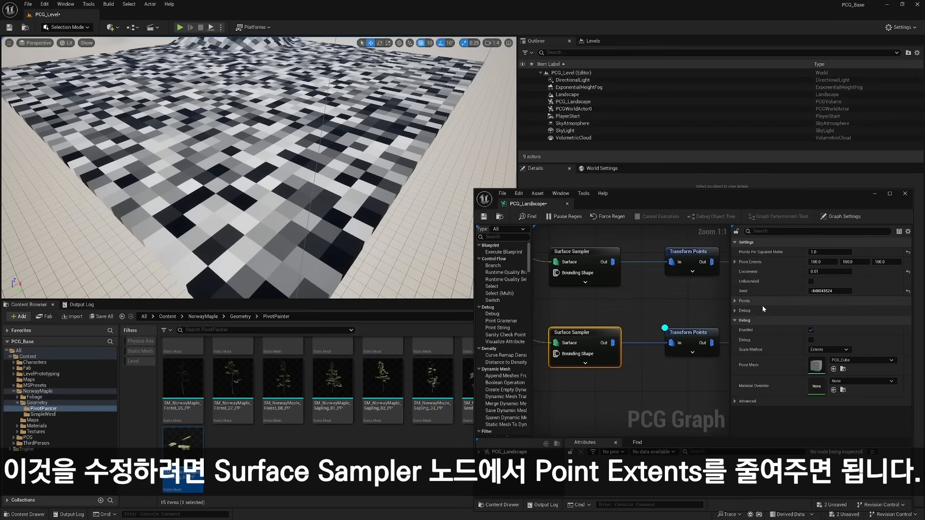
{"action": "left_click", "coordinate": [821, 262]}
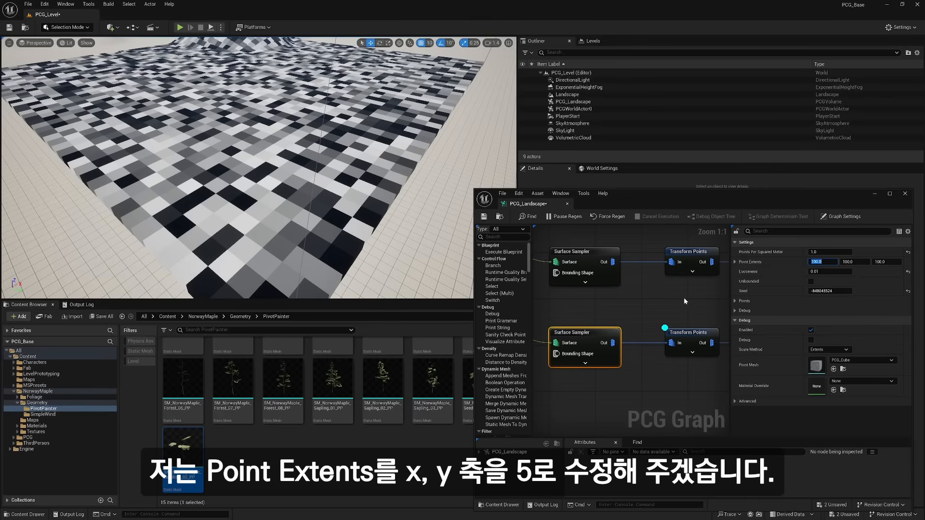
{"action": "type", "text": "5"}
{"action": "key", "text": "Tab"}
{"action": "type", "text": "5"}
{"action": "key", "text": "Tab"}
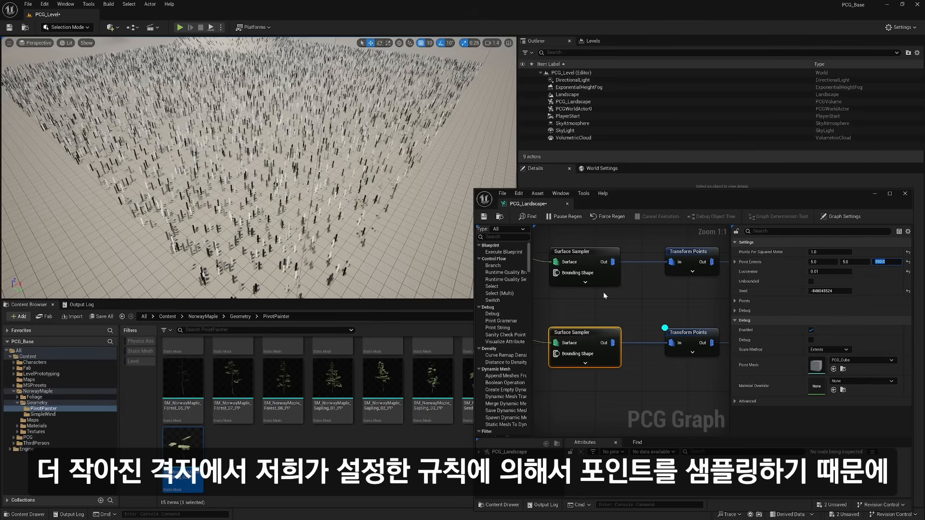
- Examine the debug points up close, turn off the third Transform Points node's debug display, and view the seedlings across the landscape
{"action": "key", "text": "w"}
{"action": "mouse_move", "coordinate": [298, 195]}
{"action": "right_mouse_down"}
{"action": "mouse_move", "coordinate": [327, 193]}
{"action": "mouse_move", "coordinate": [297, 181]}
{"action": "right_mouse_up"}
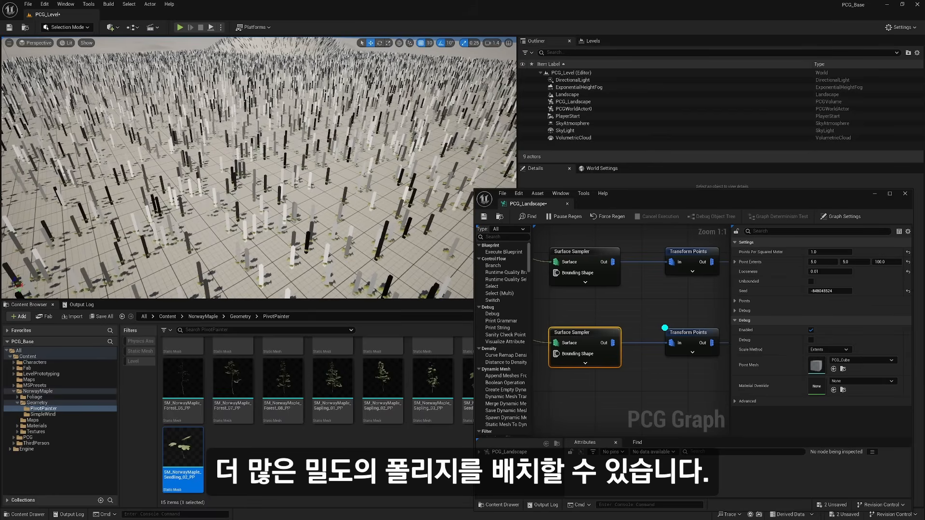
{"action": "left_click", "coordinate": [691, 334]}
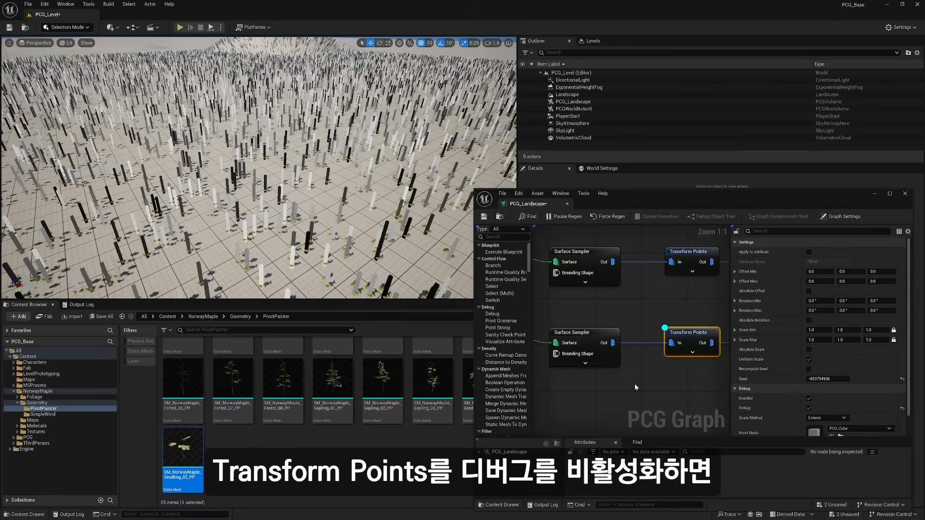
{"action": "key", "text": "d"}
{"action": "right_click_drag", "start_coordinate": [227, 189], "coordinate": [260, 161]}
{"action": "key", "text": "s"}
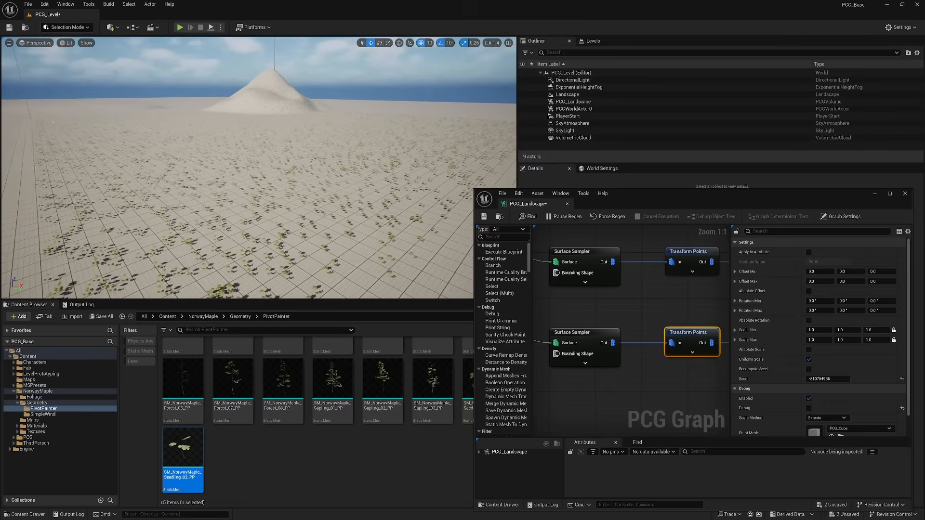
- Play the level and run the character through the seedlings to check their placement, ending the play session at a close view
{"action": "left_click", "coordinate": [178, 28]}
{"action": "key", "text": "w"}
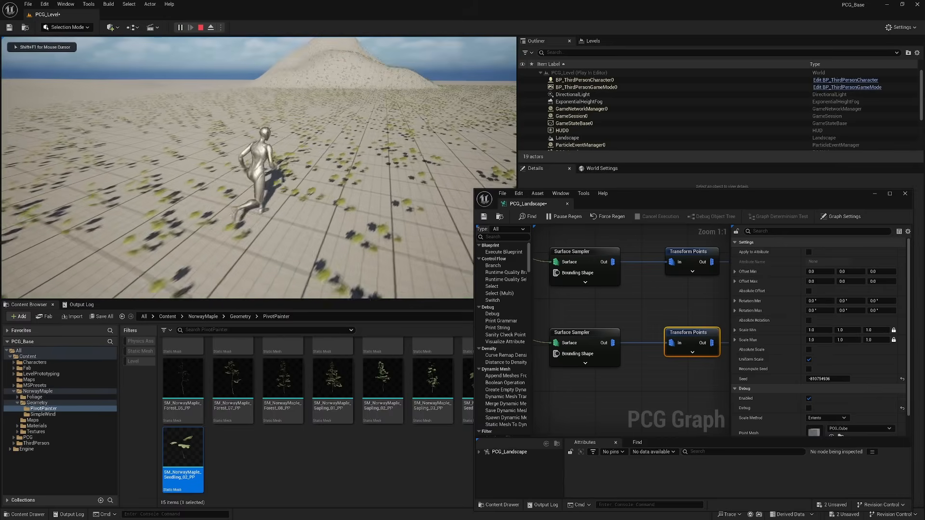
{"action": "key", "text": "d"}
{"action": "key", "text": "s"}
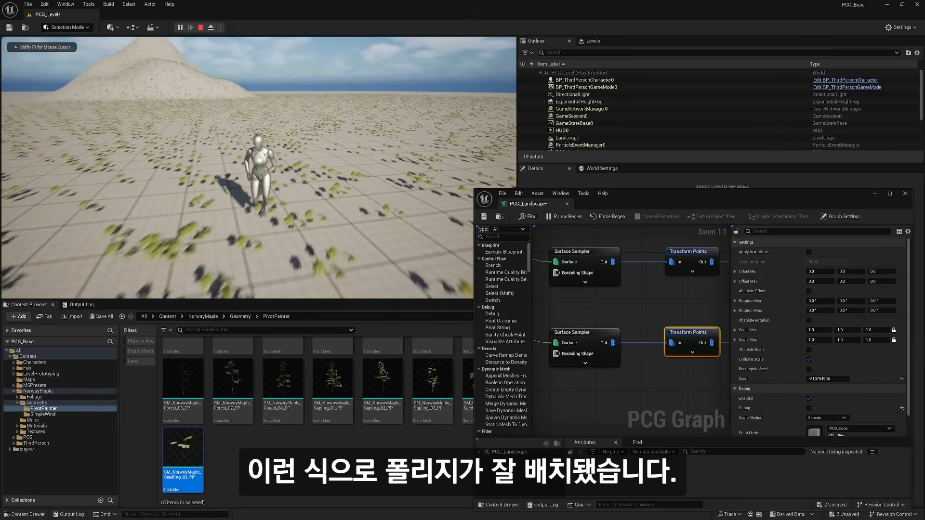
{"action": "key", "text": "Escape"}
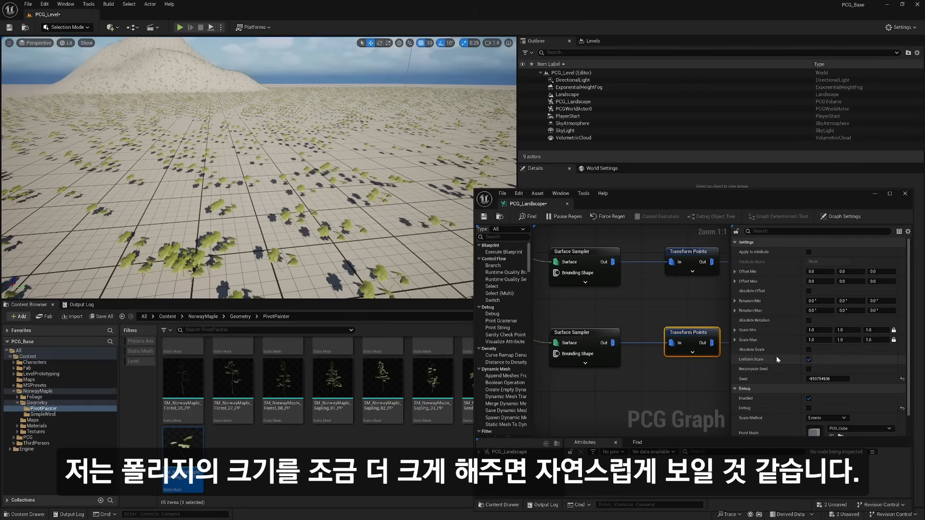
- Set Scale Min to 2.0 on the third branch's Transform Points node
{"action": "left_click", "coordinate": [683, 377]}
{"action": "left_click_drag", "start_coordinate": [665, 316], "coordinate": [687, 370]}
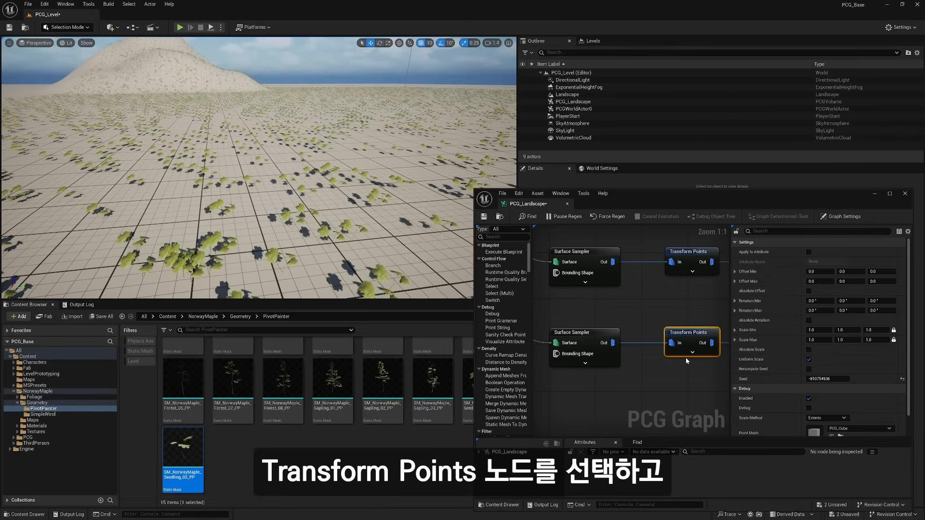
{"action": "left_click", "coordinate": [824, 332]}
{"action": "type", "text": "2"}
{"action": "key", "text": "Tab"}
{"action": "type", "text": "2"}
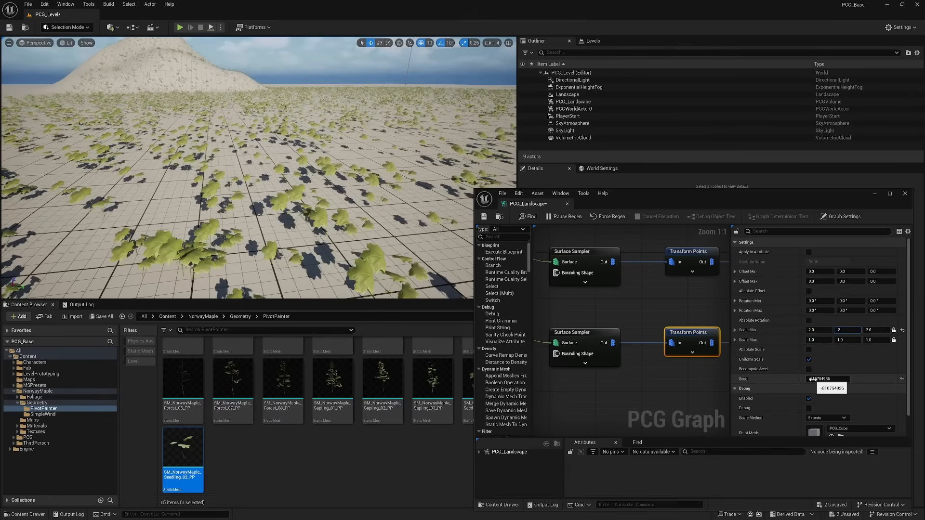
- Set Scale Max to 2.0 on all axes of the same Transform Points node and save all changes
{"action": "left_click", "coordinate": [815, 341]}
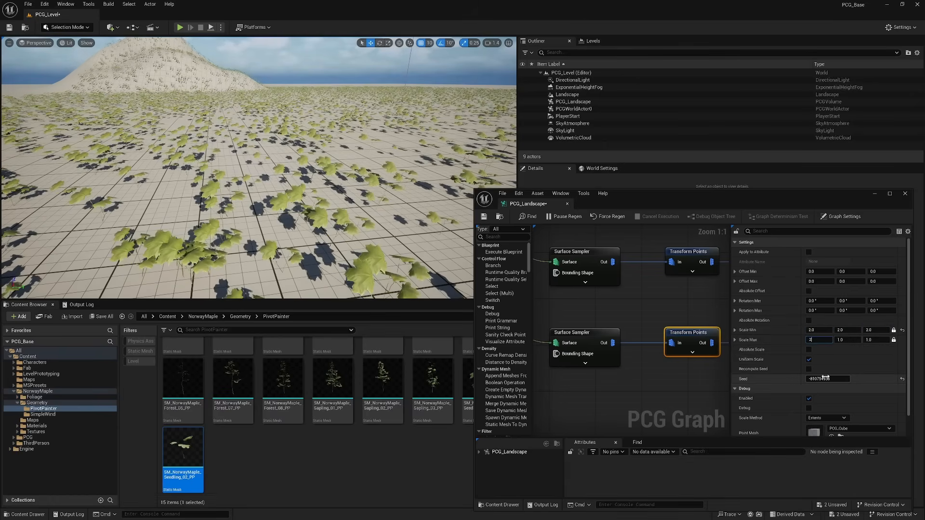
{"action": "type", "text": "2"}
{"action": "key", "text": "Tab"}
{"action": "type", "text": "2"}
{"action": "key", "text": "Tab"}
{"action": "key", "text": "ctrl+shift+s"}
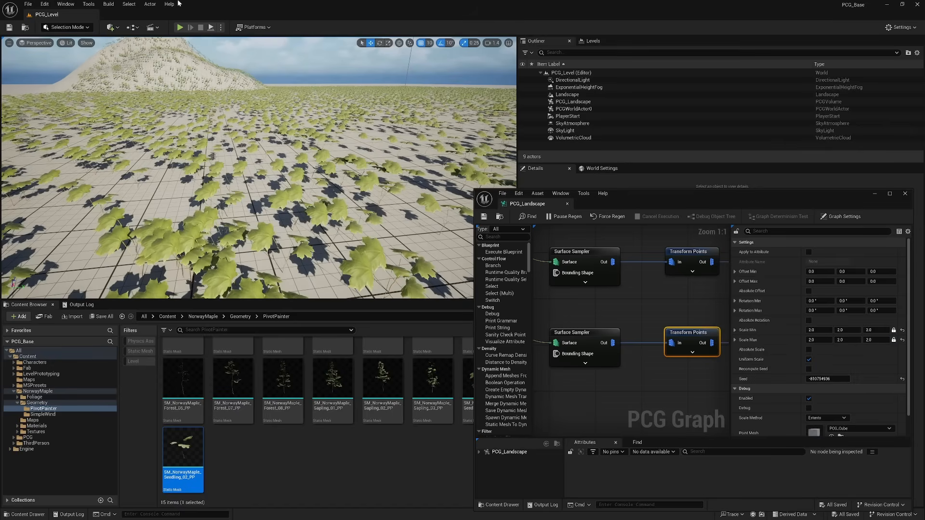
- Play the level again, run the character among the enlarged seedlings to check their size, and end the session
{"action": "key", "text": "alt+p"}
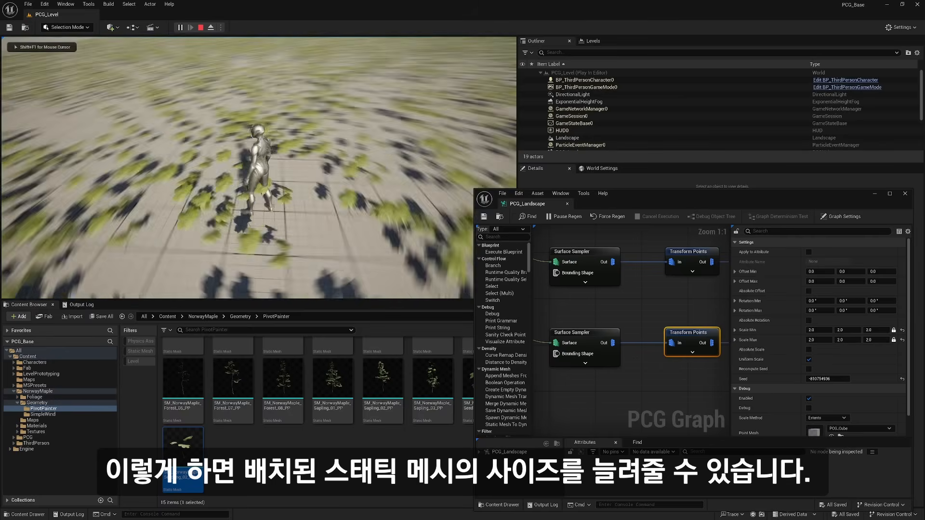
{"action": "key", "text": "s"}
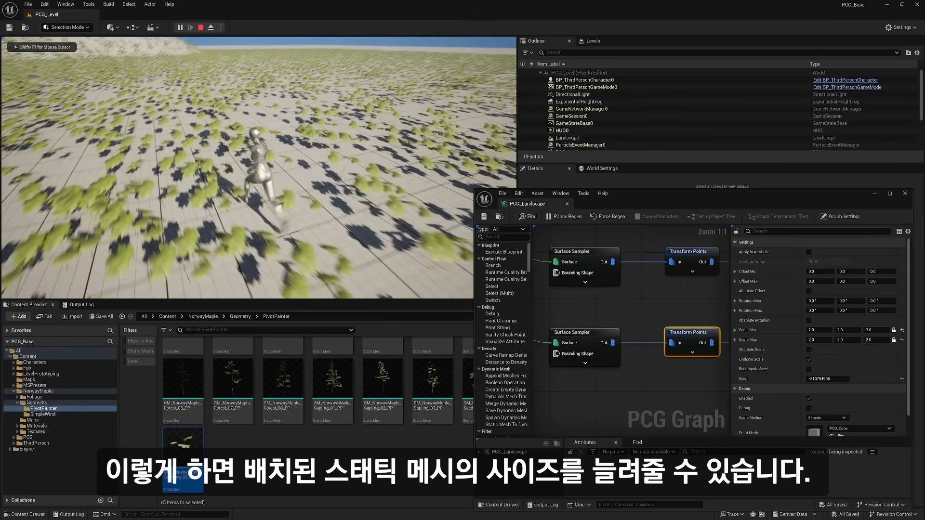
{"action": "key", "text": "w"}
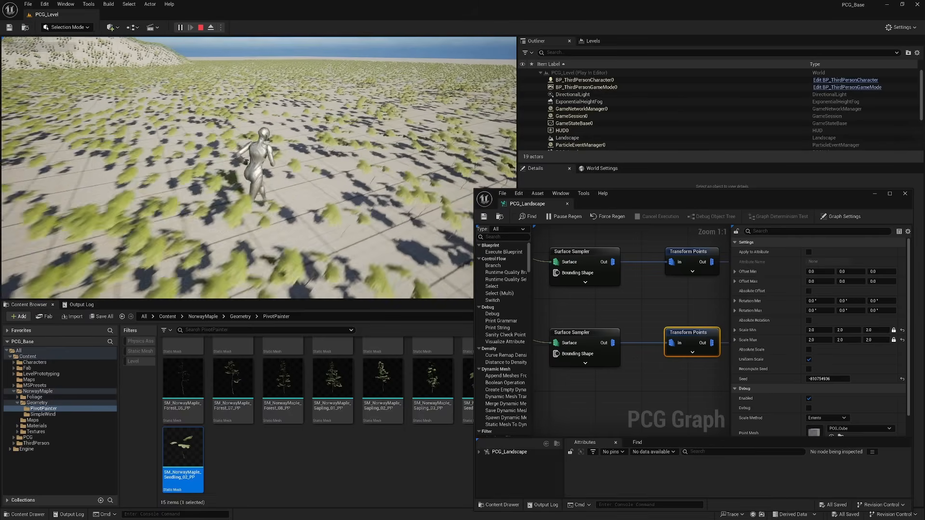
{"action": "key", "text": "Escape"}
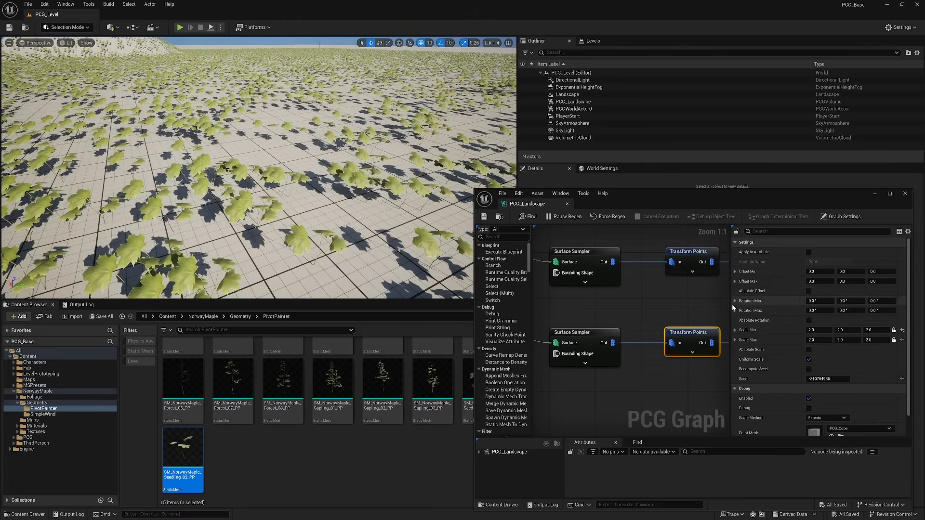
- Widen the graph area and enable the two disabled Static Mesh Spawner nodes that place the trees and rocks
{"action": "left_click_drag", "start_coordinate": [732, 304], "coordinate": [824, 306]}
{"action": "right_click_drag", "start_coordinate": [758, 317], "coordinate": [543, 371]}
{"action": "right_click_drag", "start_coordinate": [798, 291], "coordinate": [661, 306]}
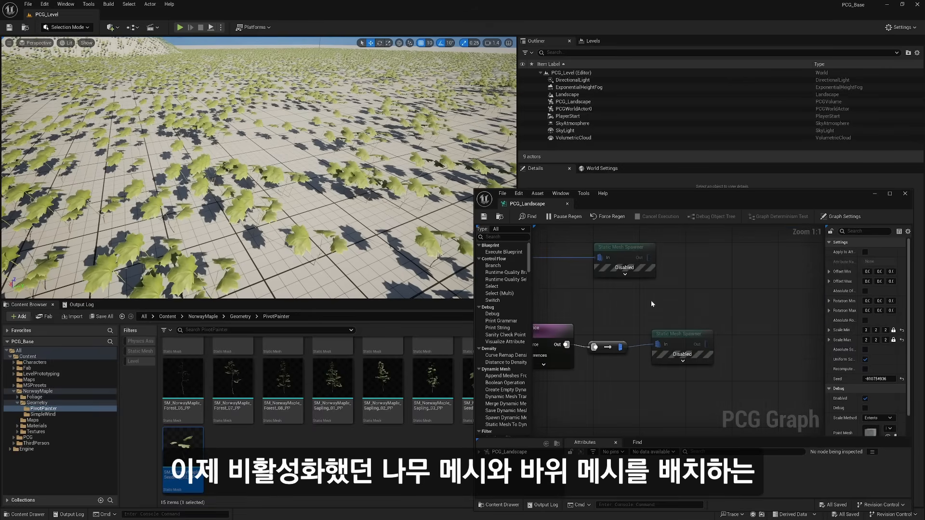
{"action": "left_click", "coordinate": [596, 264]}
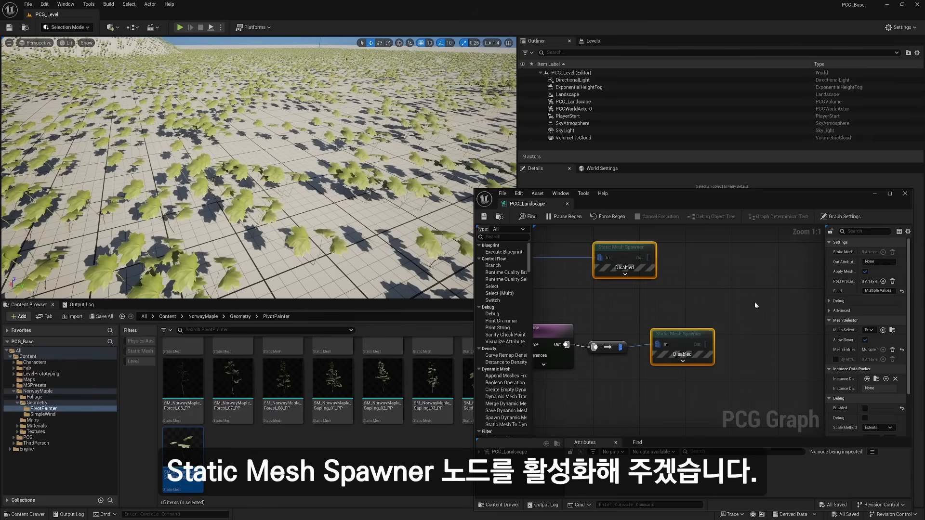
{"action": "key", "text": "e"}
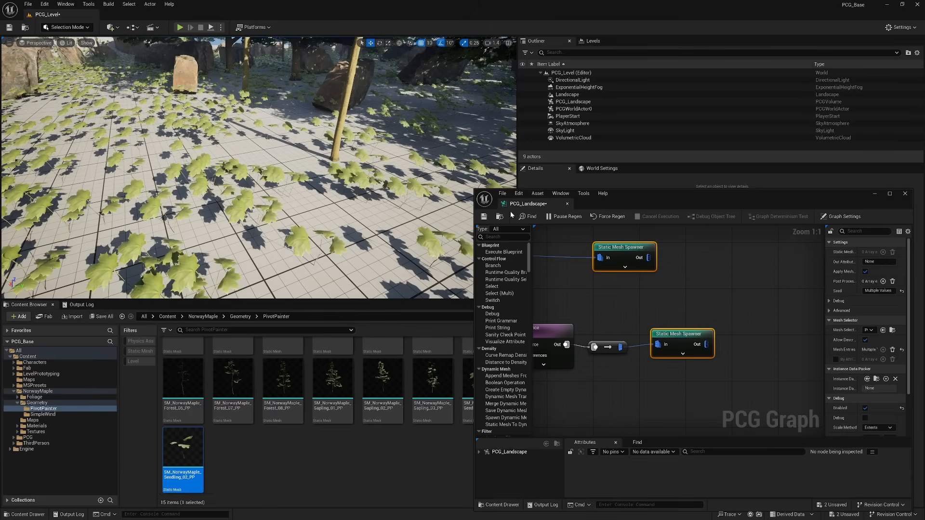
- Inspect in the viewport how the seedlings are placed around the trees and rocks
{"action": "key", "text": "s"}
{"action": "mouse_move", "coordinate": [310, 163]}
{"action": "right_mouse_down"}
{"action": "mouse_move", "coordinate": [309, 151]}
{"action": "mouse_move", "coordinate": [289, 150]}
{"action": "mouse_move", "coordinate": [314, 153]}
{"action": "mouse_move", "coordinate": [309, 146]}
{"action": "mouse_move", "coordinate": [252, 146]}
{"action": "mouse_move", "coordinate": [302, 155]}
{"action": "right_mouse_up"}
{"action": "key", "text": "w"}
{"action": "key", "text": "s"}
{"action": "key", "text": "w"}
{"action": "key", "text": "a"}
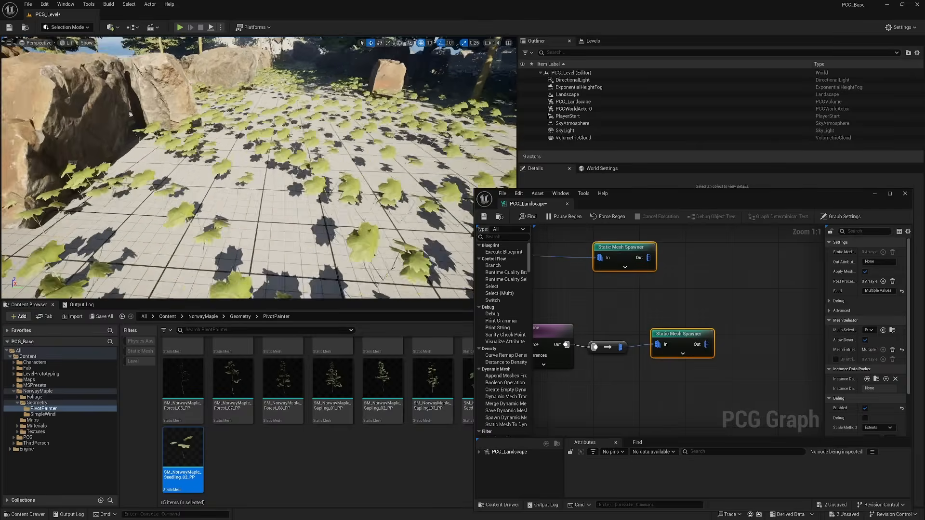
{"action": "right_click_drag", "start_coordinate": [270, 159], "coordinate": [296, 158]}
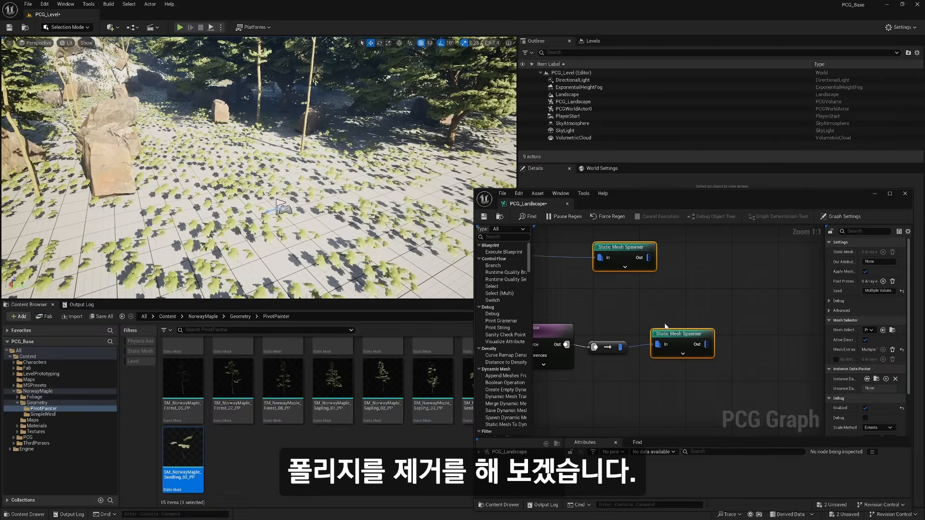
- Move the third branch's Static Mesh Spawner farther along its row to make room for another node before it
{"action": "right_click_drag", "start_coordinate": [650, 371], "coordinate": [784, 295]}
{"action": "right_click_drag", "start_coordinate": [686, 339], "coordinate": [740, 321]}
{"action": "scroll", "coordinate": [734, 325], "scroll_direction": "down", "scroll_amount": 3}
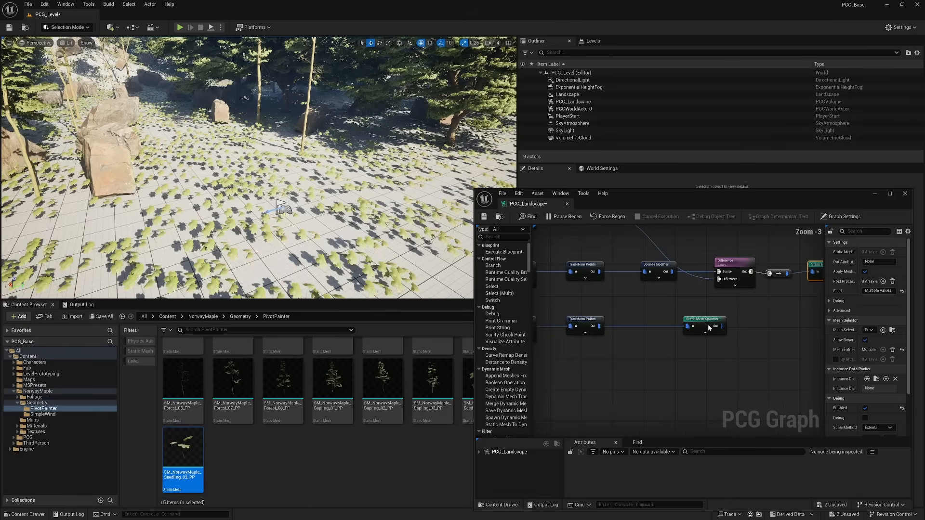
{"action": "left_click_drag", "start_coordinate": [719, 323], "coordinate": [799, 323]}
{"action": "right_click_drag", "start_coordinate": [799, 322], "coordinate": [733, 342]}
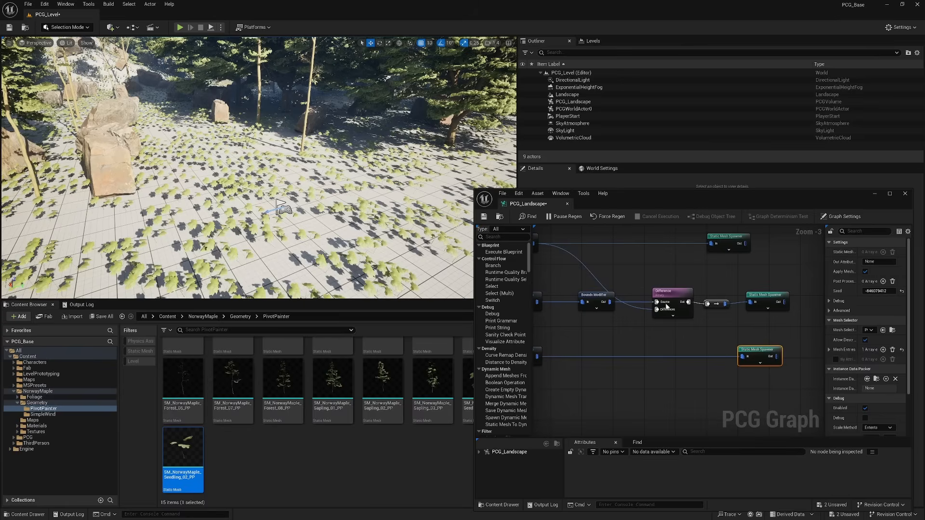
- Duplicate the second branch's Difference node onto the third branch, in front of its Static Mesh Spawner
{"action": "left_click_drag", "start_coordinate": [666, 286], "coordinate": [654, 323]}
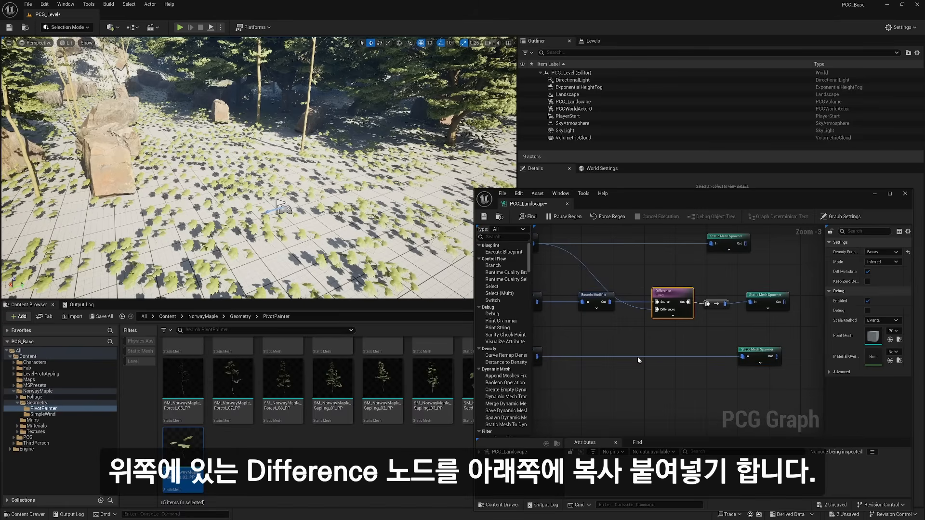
{"action": "key", "text": "ctrl+c"}
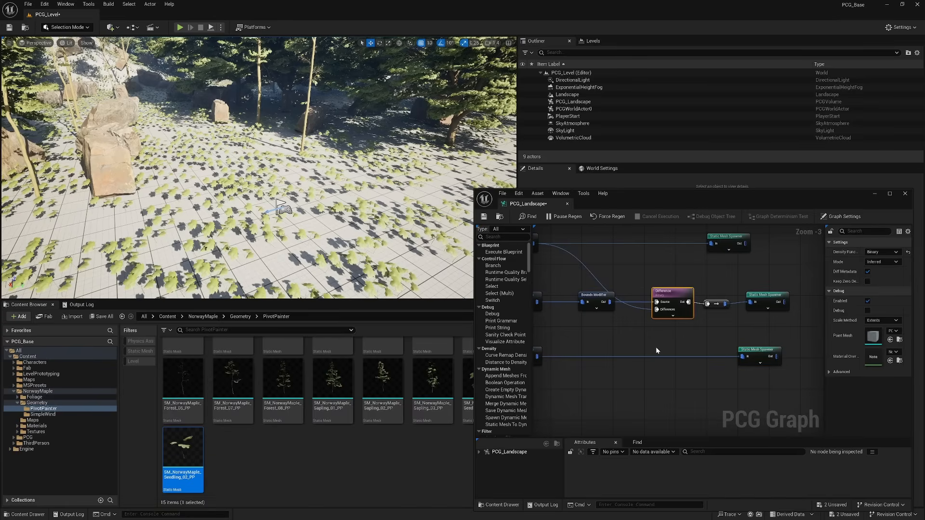
{"action": "key", "text": "ctrl+v"}
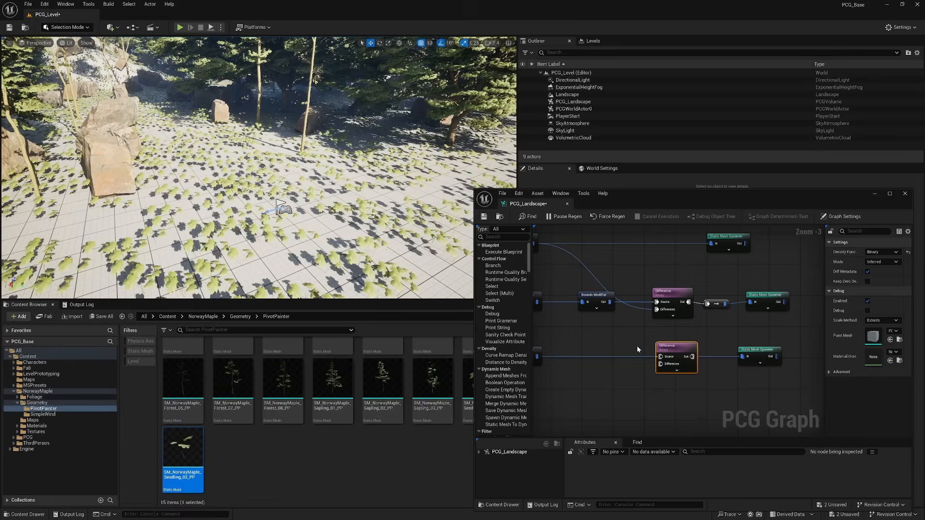
- Break the output link of the third branch's Transform Points node to free it from the Static Mesh Spawner
{"action": "left_click", "coordinate": [626, 348]}
{"action": "right_click_drag", "start_coordinate": [606, 351], "coordinate": [666, 347]}
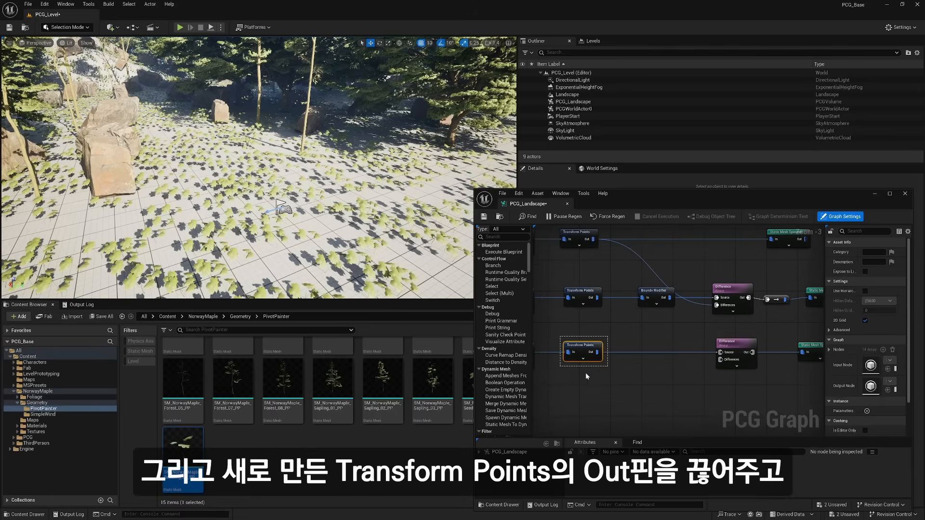
{"action": "left_click_drag", "start_coordinate": [586, 375], "coordinate": [588, 371]}
{"action": "right_click", "coordinate": [600, 354]}
{"action": "left_click", "coordinate": [655, 359]}
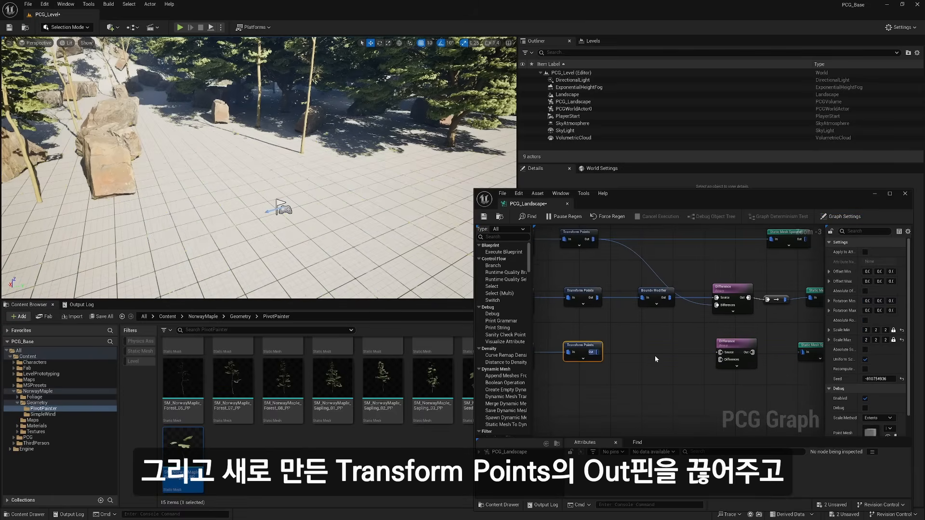
{"action": "right_click_drag", "start_coordinate": [680, 363], "coordinate": [669, 365]}
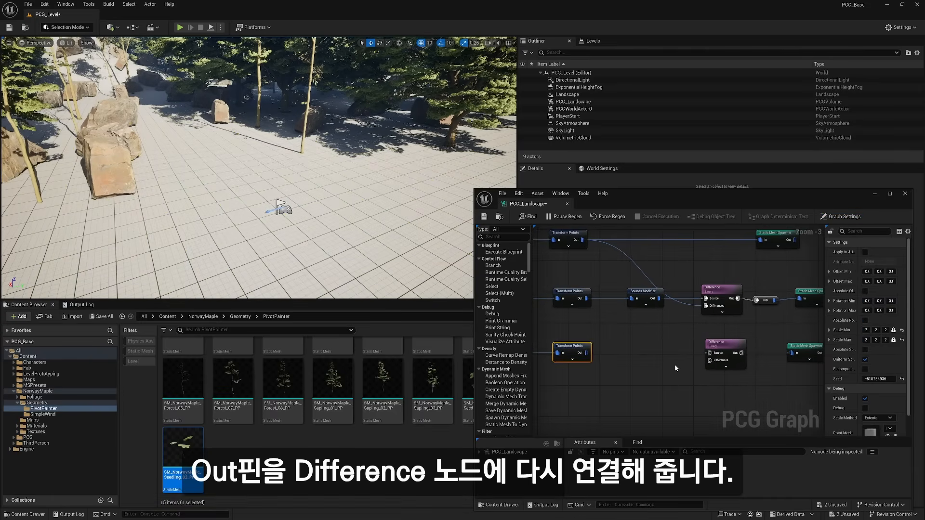
- Connect the third branch's Transform Points to the new Difference's Source and its output to the Static Mesh Spawner, aligning the conversion node
{"action": "left_click_drag", "start_coordinate": [586, 353], "coordinate": [666, 356]}
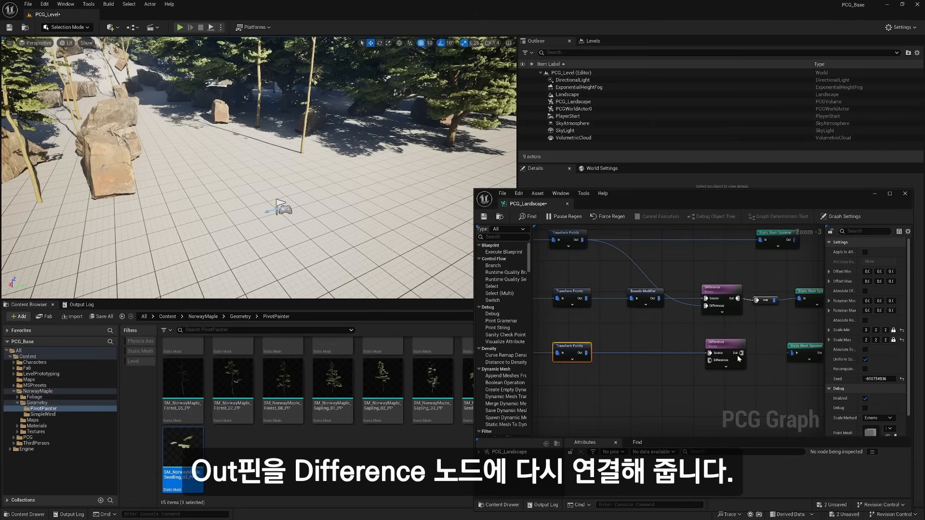
{"action": "left_click_drag", "start_coordinate": [741, 353], "coordinate": [791, 353]}
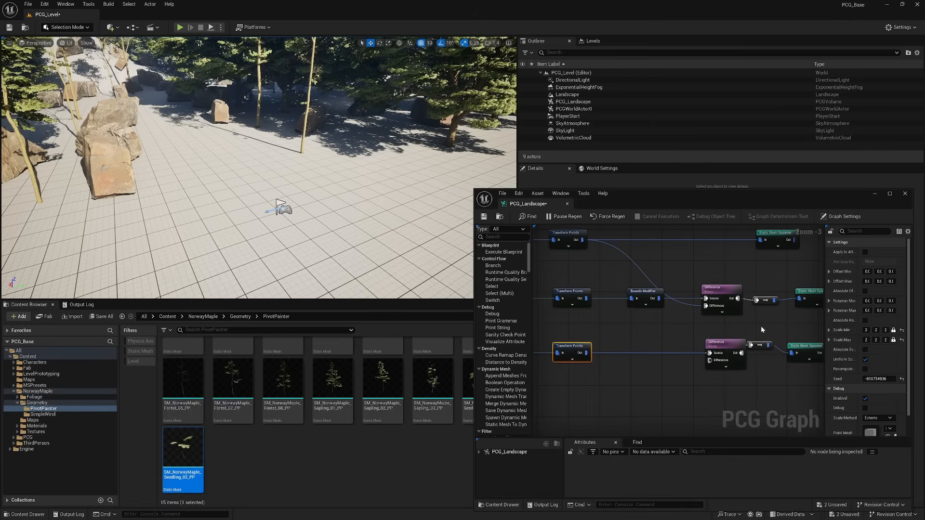
{"action": "left_click", "coordinate": [766, 356]}
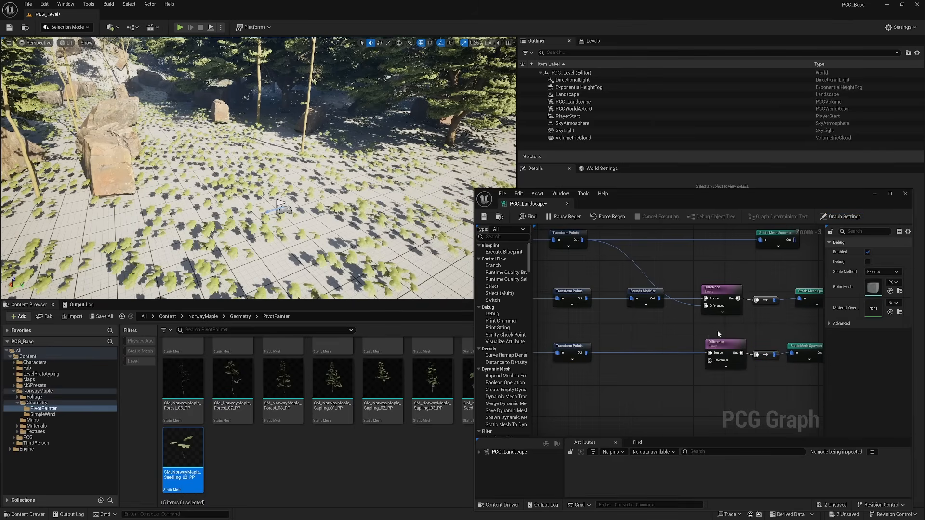
- Check the new Difference node's Binary density function, and feed the tree points and the rock branch's Difference result into its Differences input
{"action": "left_click", "coordinate": [718, 361]}
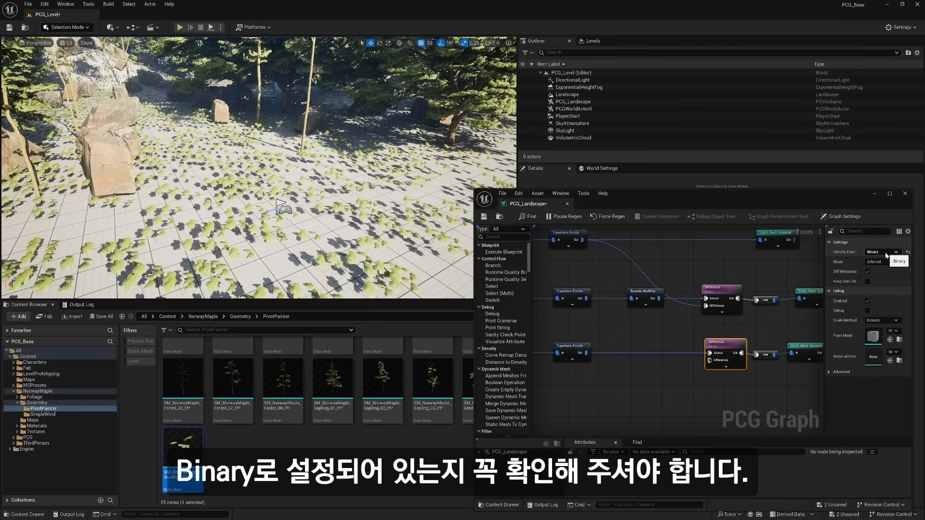
{"action": "left_click", "coordinate": [600, 261]}
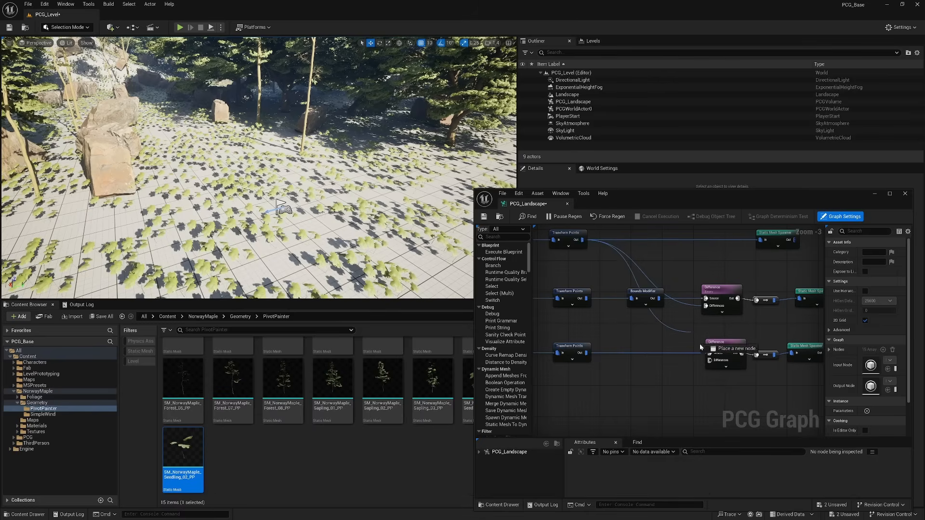
{"action": "left_click_drag", "start_coordinate": [710, 356], "coordinate": [710, 360]}
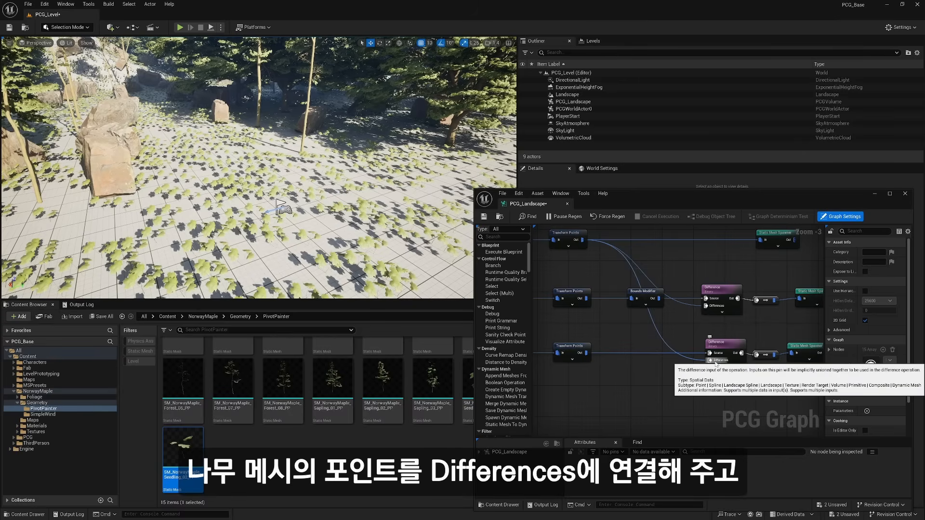
{"action": "left_click_drag", "start_coordinate": [712, 296], "coordinate": [695, 296]}
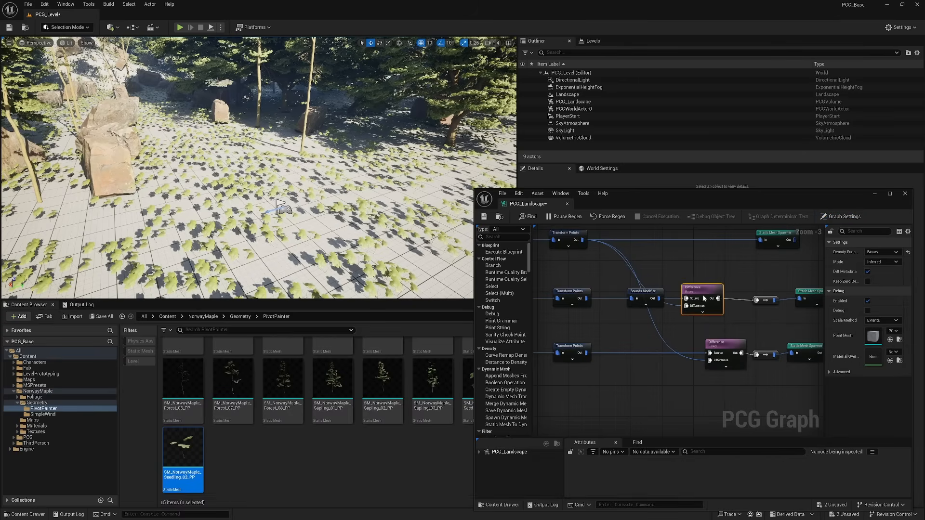
{"action": "left_click_drag", "start_coordinate": [765, 302], "coordinate": [755, 301]}
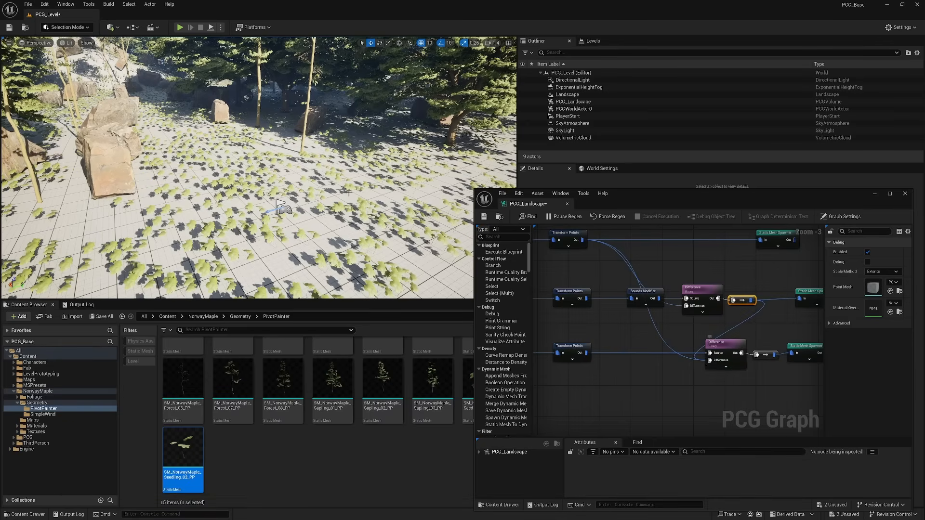
- Play the level and run the character around the rocks and trees to check for seedlings overlapping them
{"action": "key", "text": "w"}
{"action": "mouse_move", "coordinate": [249, 168]}
{"action": "right_mouse_down"}
{"action": "mouse_move", "coordinate": [139, 158]}
{"action": "mouse_move", "coordinate": [357, 162]}
{"action": "mouse_move", "coordinate": [282, 172]}
{"action": "right_mouse_up"}
{"action": "key", "text": "d"}
{"action": "key", "text": "d"}
{"action": "key", "text": "d"}
{"action": "key", "text": "s"}
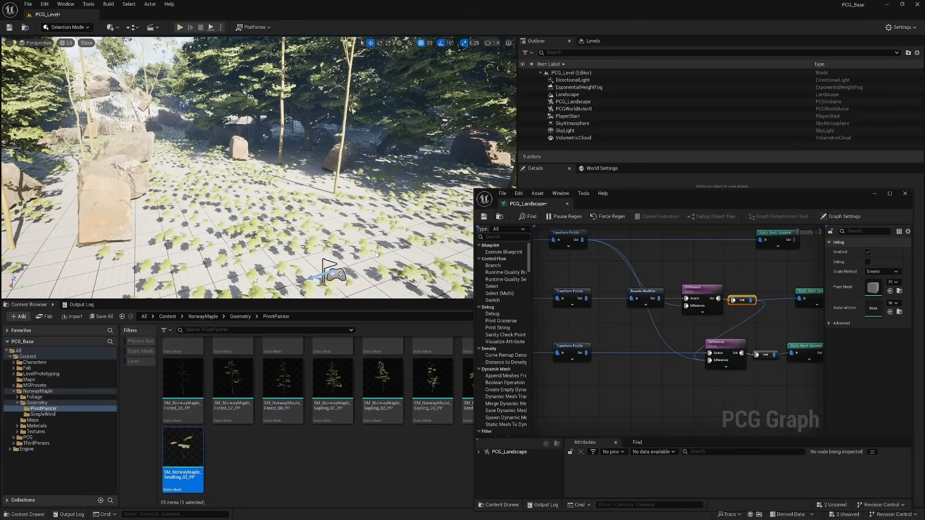
{"action": "key", "text": "alt+p"}
{"action": "key", "text": "w"}
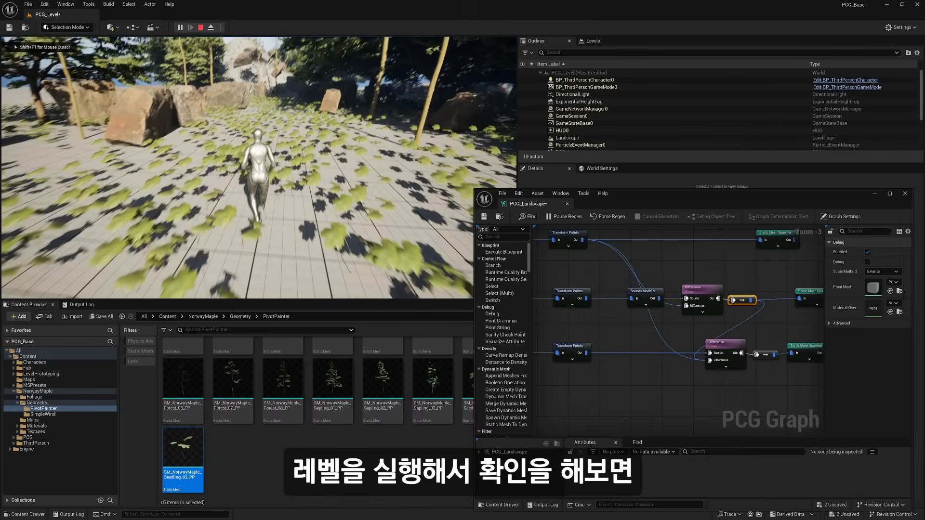
{"action": "key", "text": "w"}
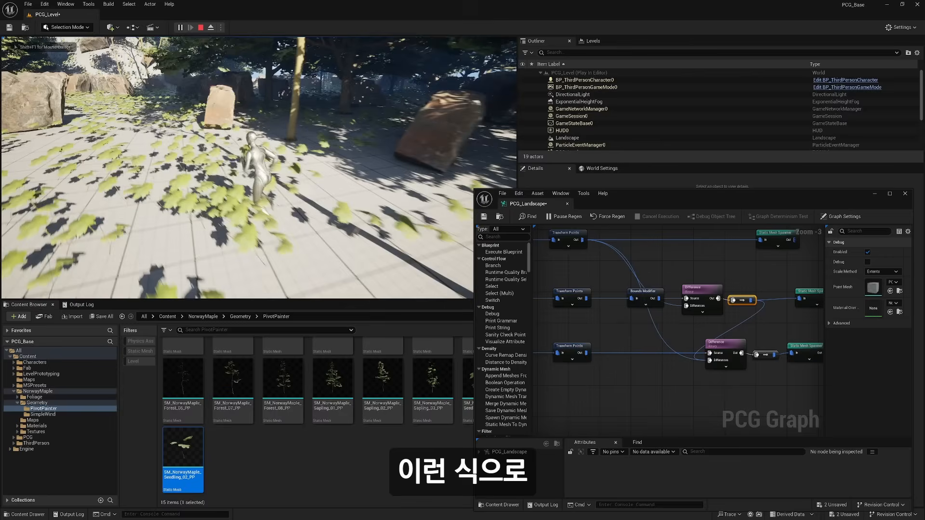
{"action": "key", "text": "w"}
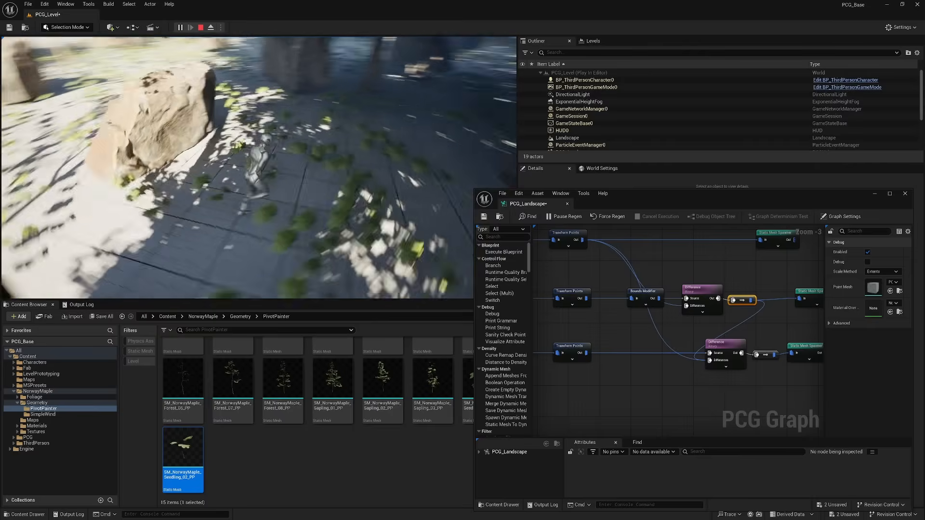
{"action": "key", "text": "w"}
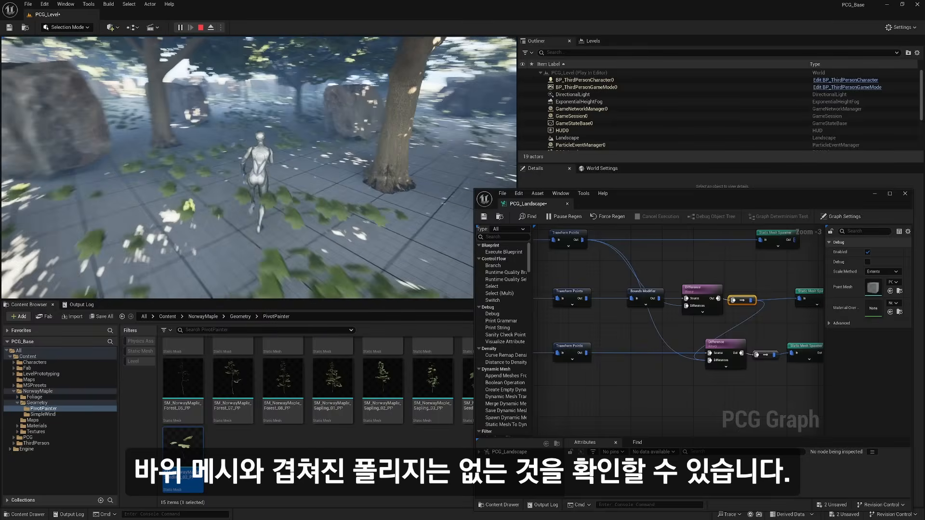
{"action": "key", "text": "w"}
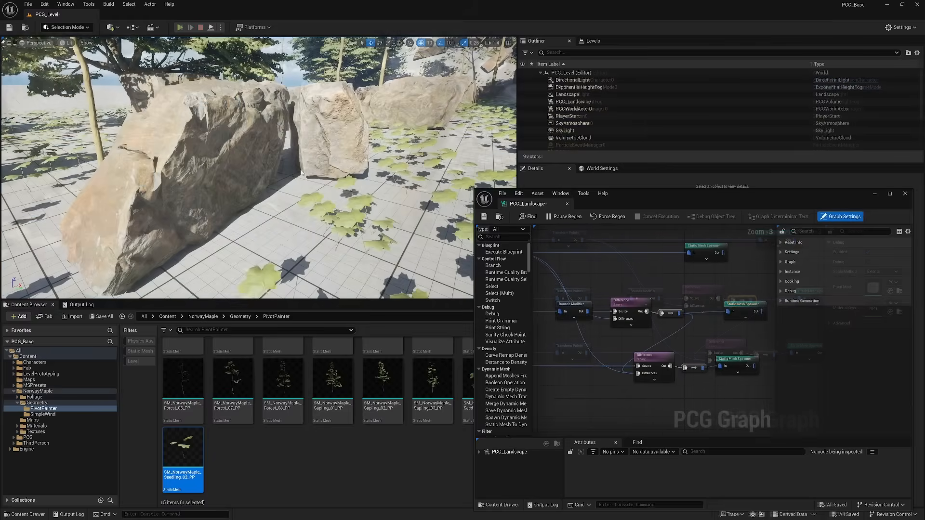
- Play the level again, run the character into the rocks and trees to test their collision, and end the session
{"action": "key", "text": "w"}
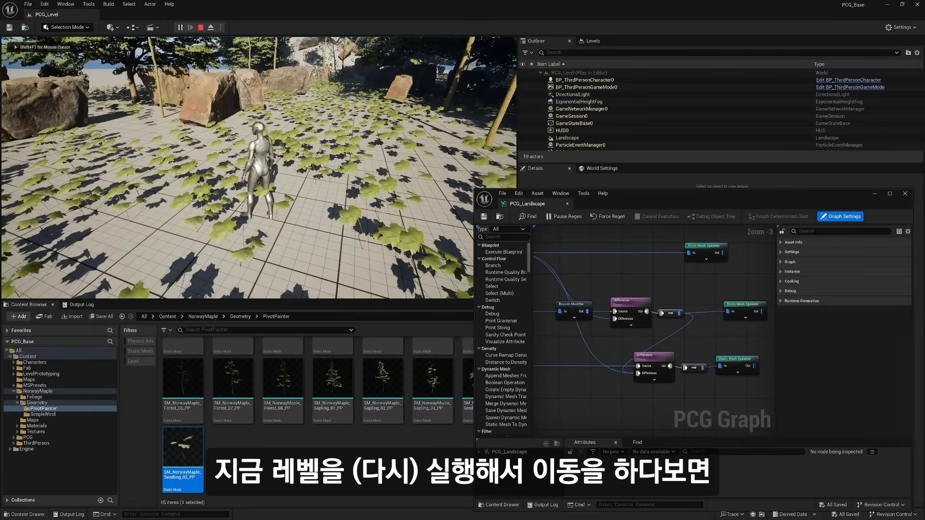
{"action": "key", "text": "w"}
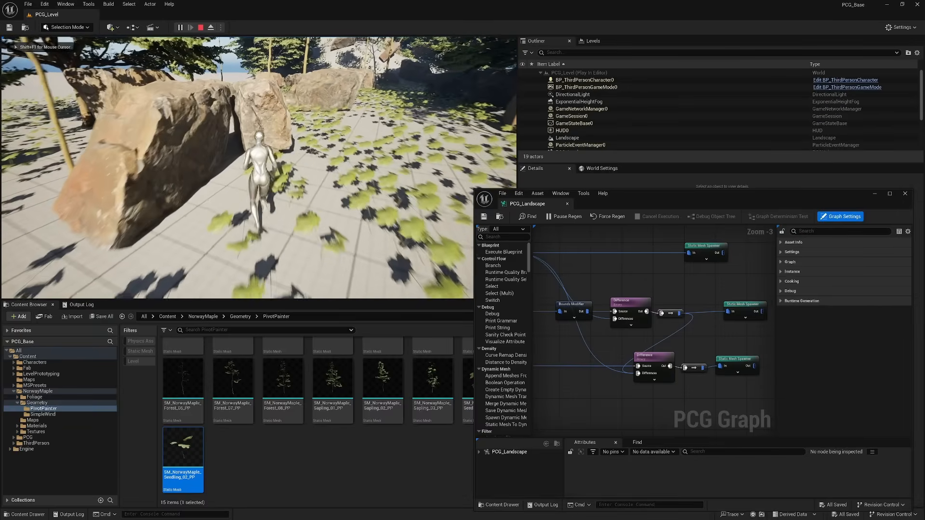
{"action": "key", "text": "w"}
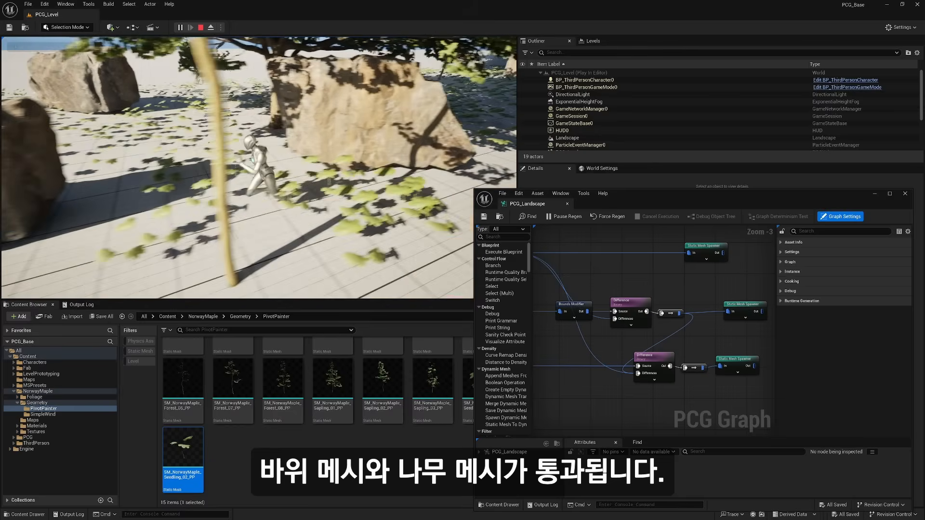
{"action": "key", "text": "w"}
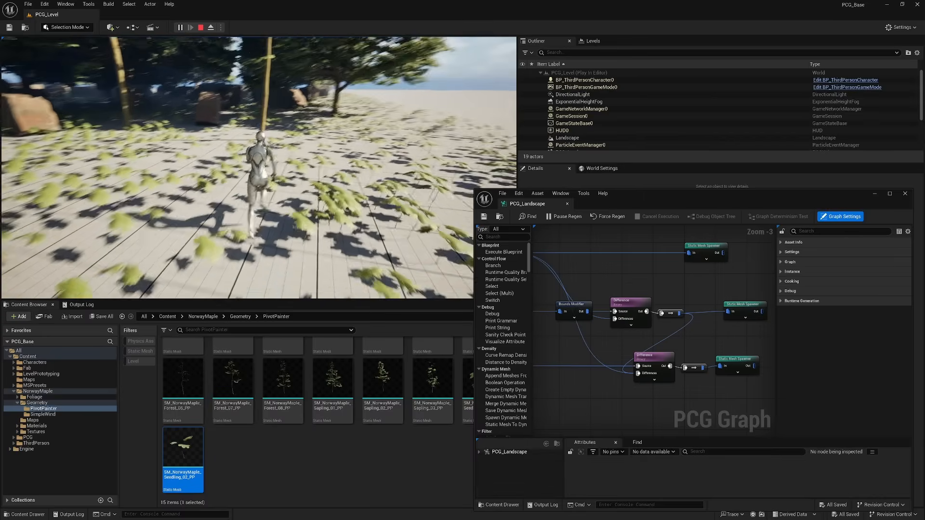
{"action": "key", "text": "w"}
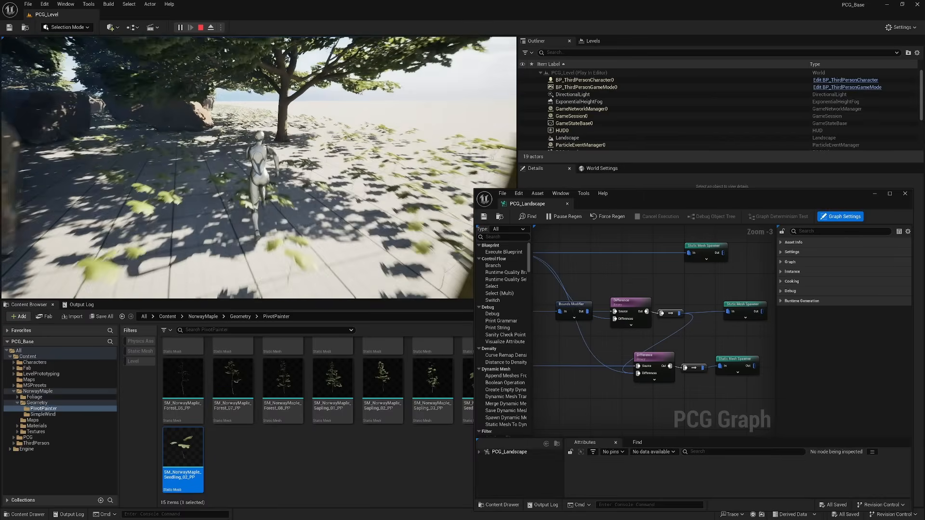
{"action": "key", "text": "w"}
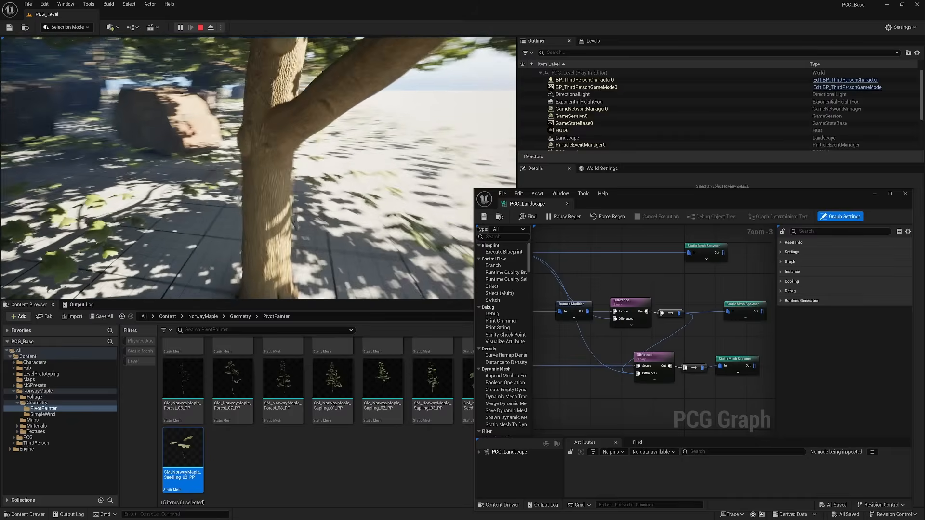
{"action": "key", "text": "s"}
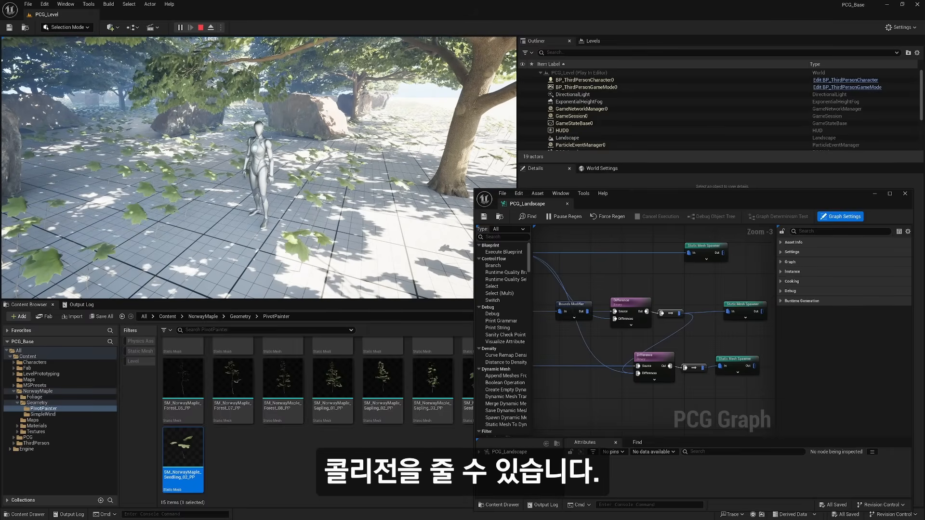
{"action": "key", "text": "Escape"}
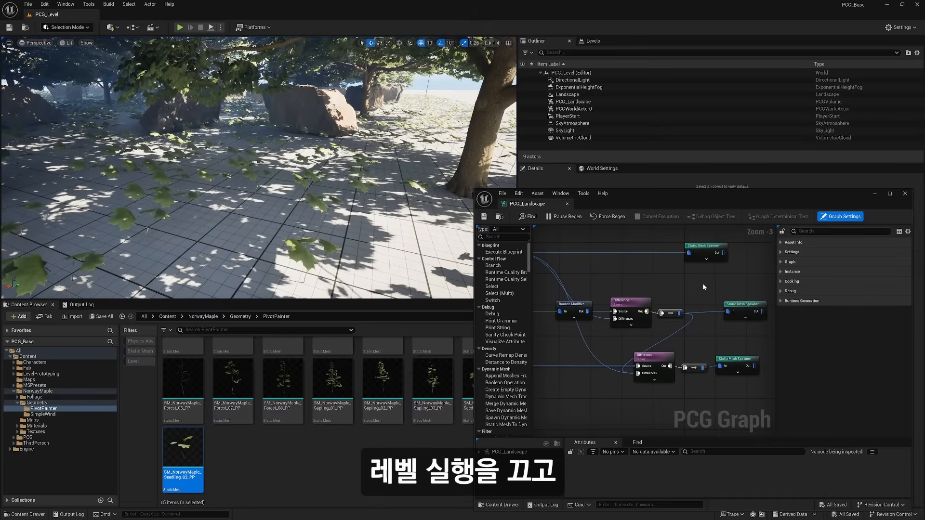
- Filter the first branch's Static Mesh Spawner settings by "collision", widen the details area, and review the three tree meshes' collision presets
{"action": "left_click", "coordinate": [695, 251]}
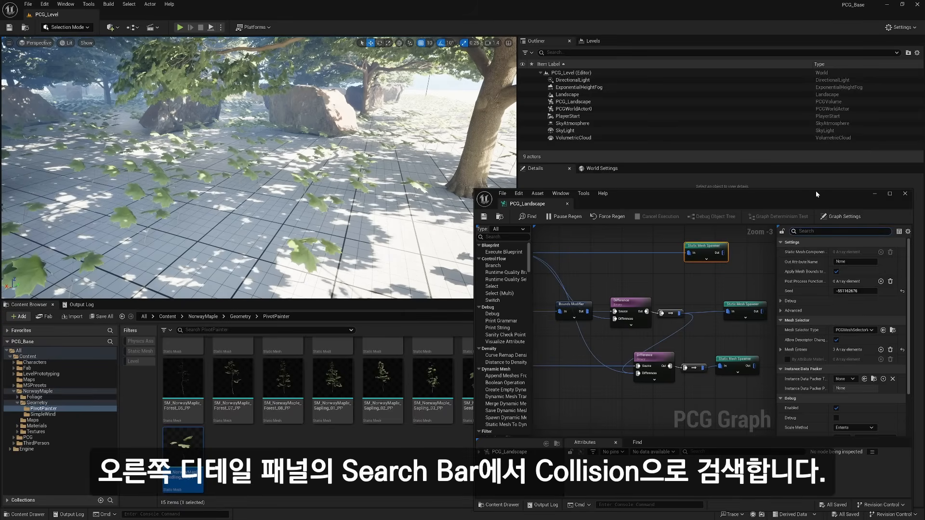
{"action": "type", "text": "collis"}
{"action": "type", "text": "ion"}
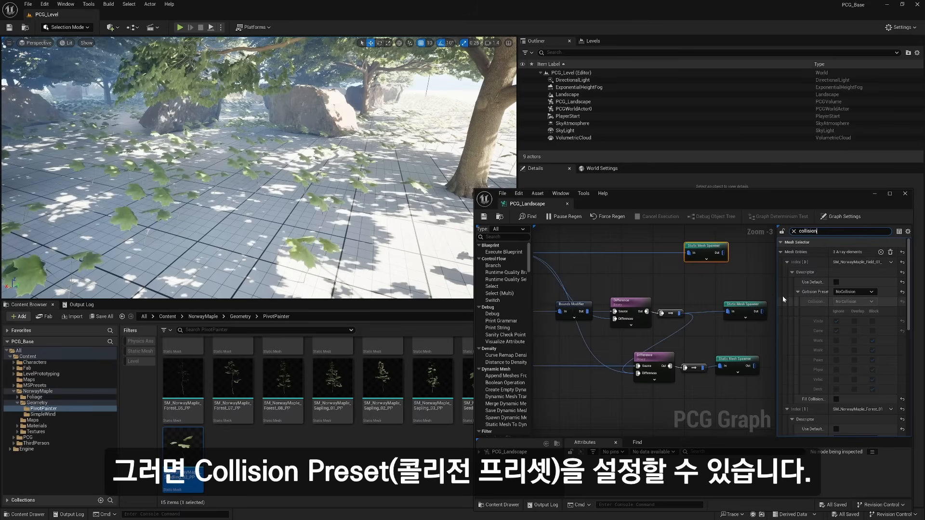
{"action": "left_click_drag", "start_coordinate": [773, 289], "coordinate": [695, 268]}
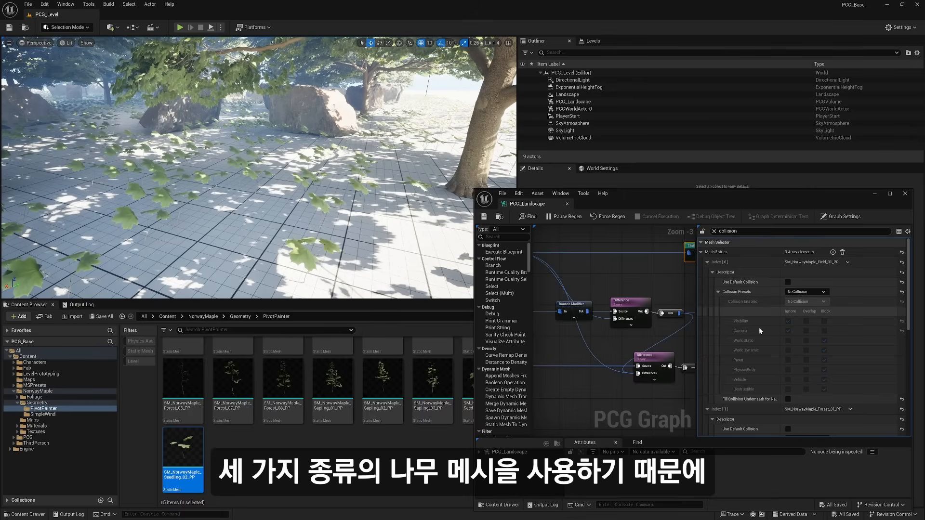
{"action": "scroll", "coordinate": [770, 348], "scroll_direction": "down", "scroll_amount": 5}
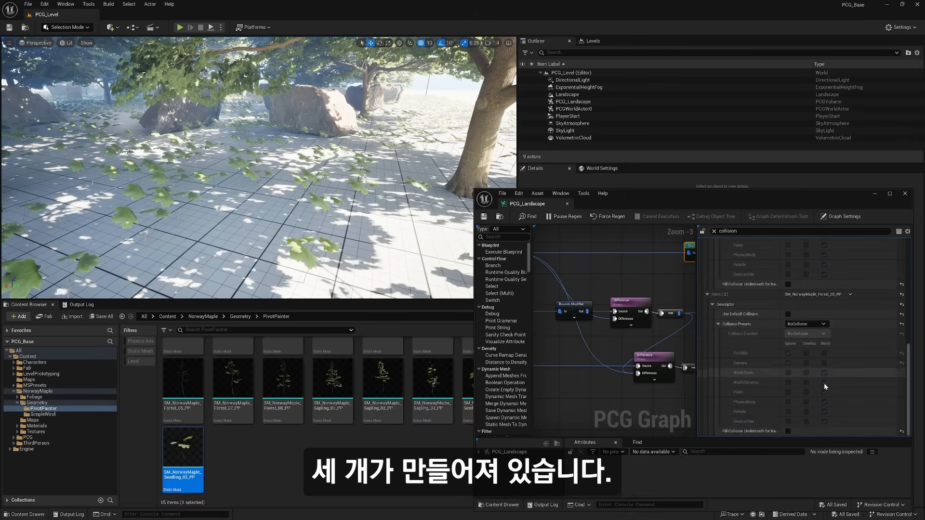
{"action": "scroll", "coordinate": [814, 371], "scroll_direction": "up", "scroll_amount": 6}
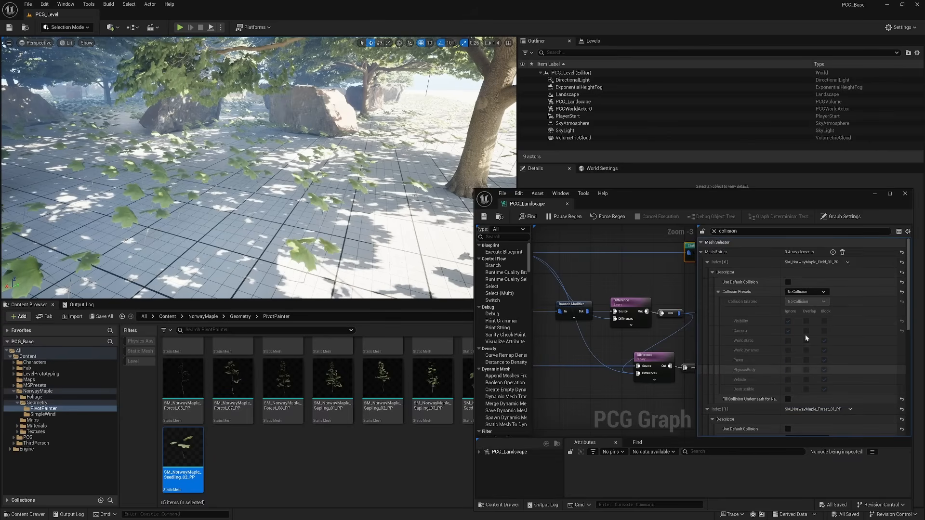
- Set the collision preset of all three Norway maple mesh entries in the tree Static Mesh Spawner to BlockAll
{"action": "left_click", "coordinate": [803, 292]}
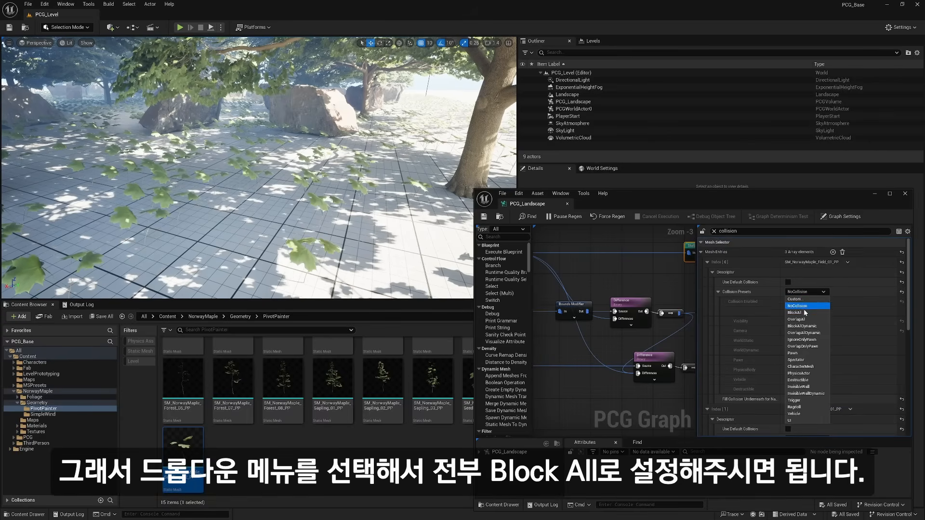
{"action": "left_click", "coordinate": [802, 312]}
{"action": "scroll", "coordinate": [816, 346], "scroll_direction": "down", "scroll_amount": 3}
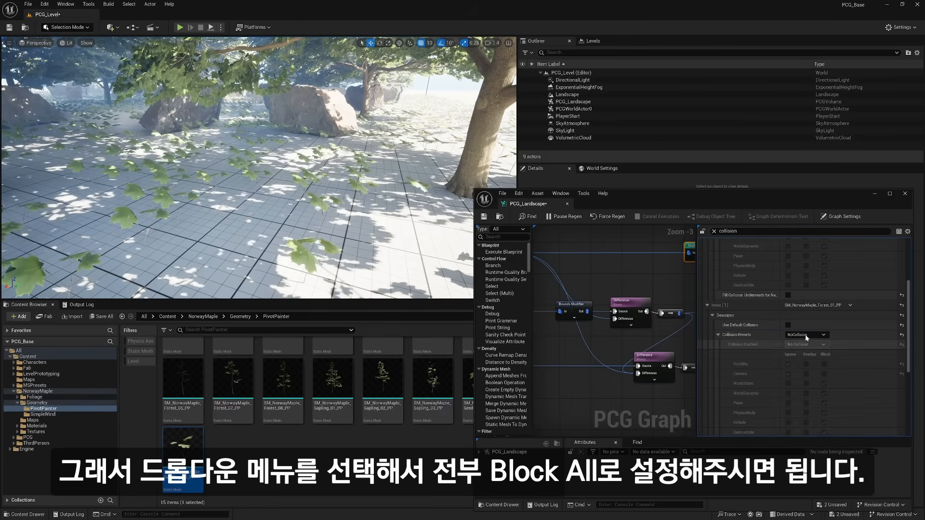
{"action": "left_click", "coordinate": [806, 335]}
{"action": "left_click", "coordinate": [801, 356]}
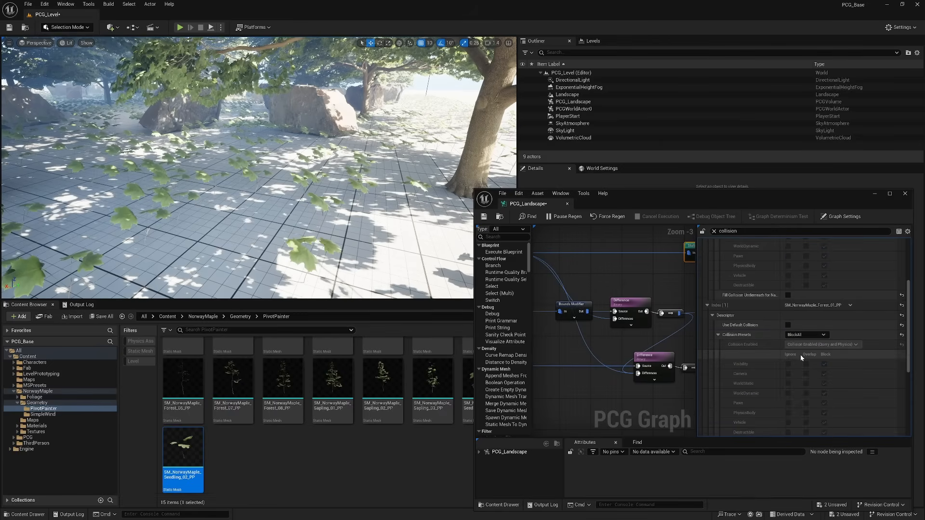
{"action": "scroll", "coordinate": [800, 354], "scroll_direction": "down", "scroll_amount": 4}
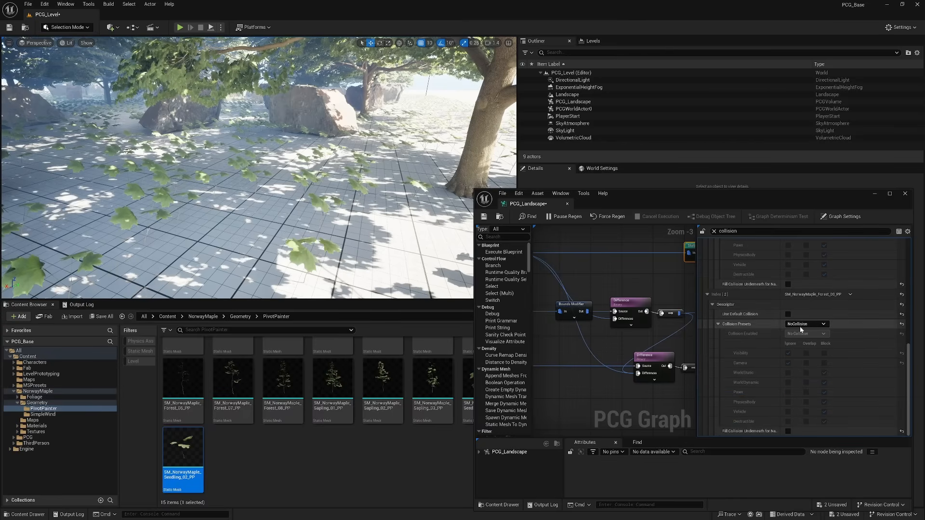
{"action": "left_click", "coordinate": [800, 324]}
{"action": "left_click", "coordinate": [795, 347]}
{"action": "scroll", "coordinate": [794, 347], "scroll_direction": "up", "scroll_amount": 5}
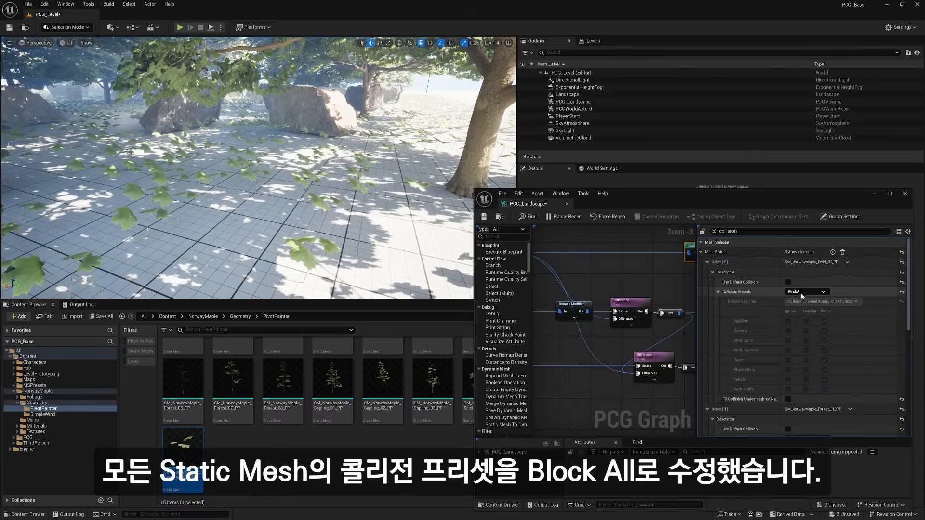
- Set the rock mesh's collision preset to BlockAll in the rock branch's Static Mesh Spawner and save the PCG_Landscape graph
{"action": "right_click_drag", "start_coordinate": [670, 279], "coordinate": [573, 276]}
{"action": "left_click_drag", "start_coordinate": [618, 285], "coordinate": [672, 326]}
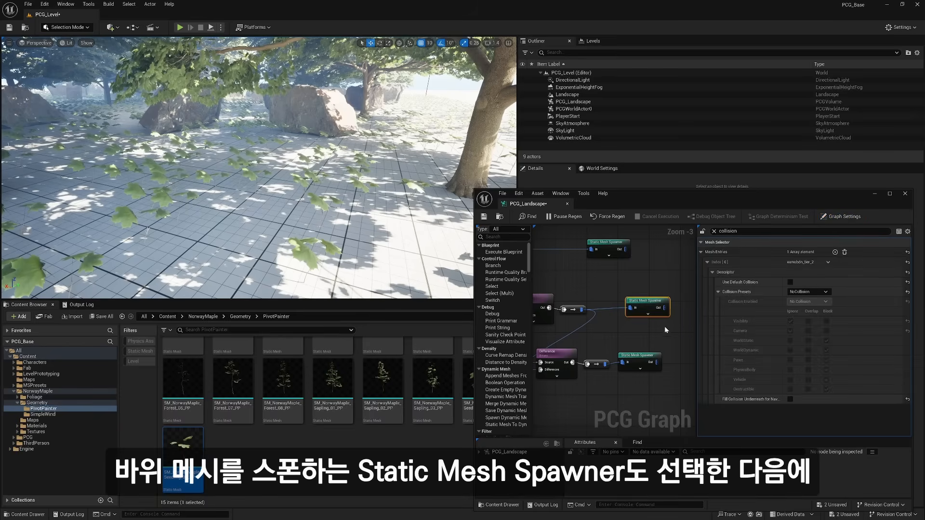
{"action": "left_click", "coordinate": [807, 292]}
{"action": "left_click", "coordinate": [802, 313]}
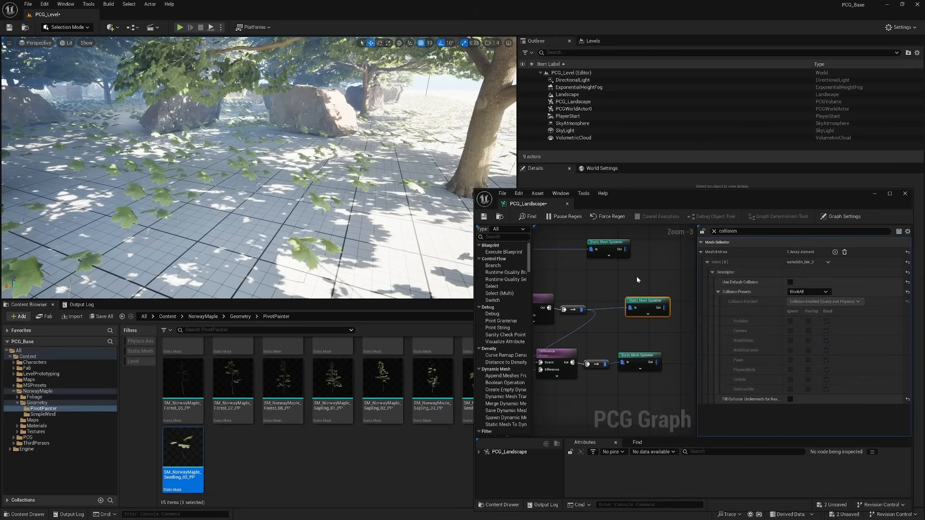
{"action": "left_click", "coordinate": [483, 217]}
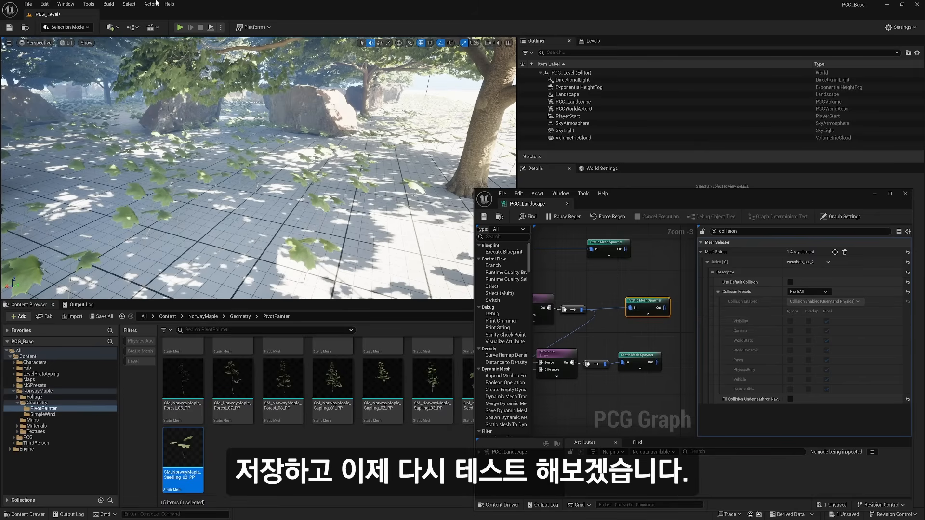
- Play the level and run the character into the rocks and tree trunks to test their BlockAll collision
{"action": "left_click", "coordinate": [180, 28]}
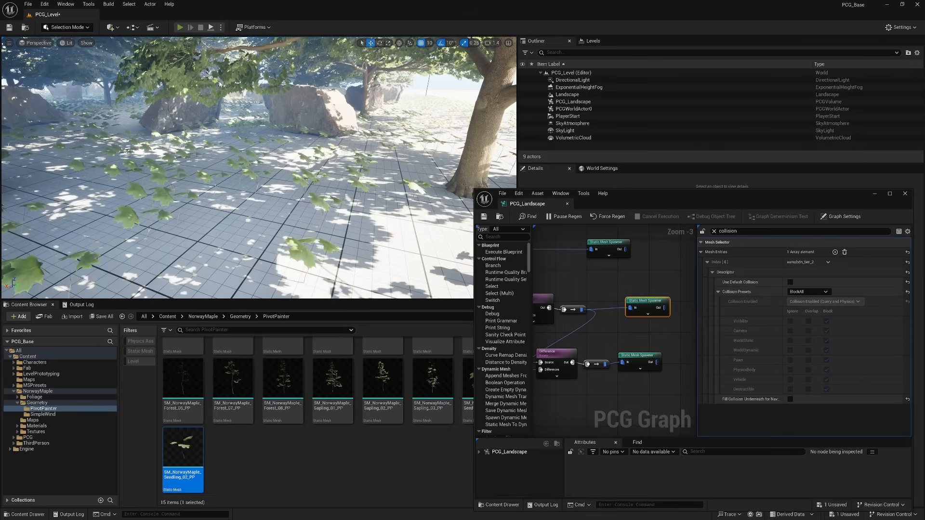
{"action": "key", "text": "w"}
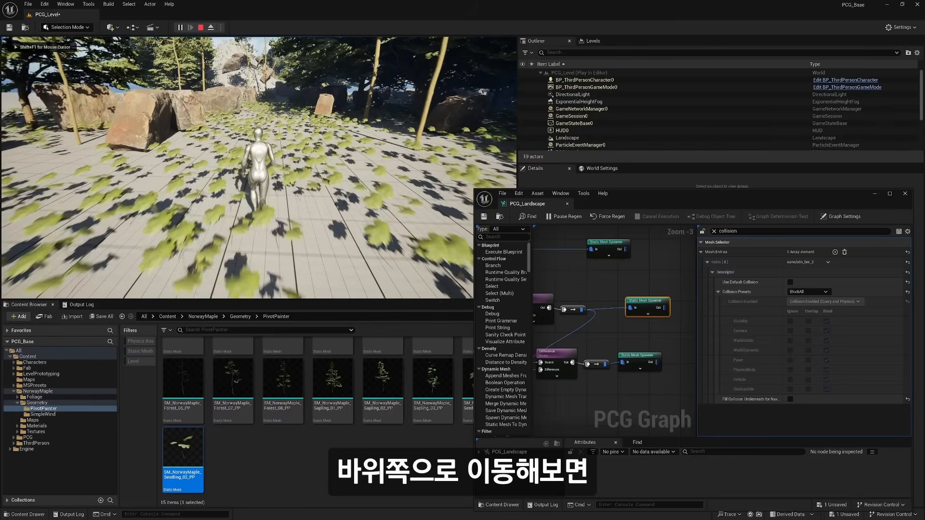
{"action": "key", "text": "w"}
{"action": "key", "text": "d"}
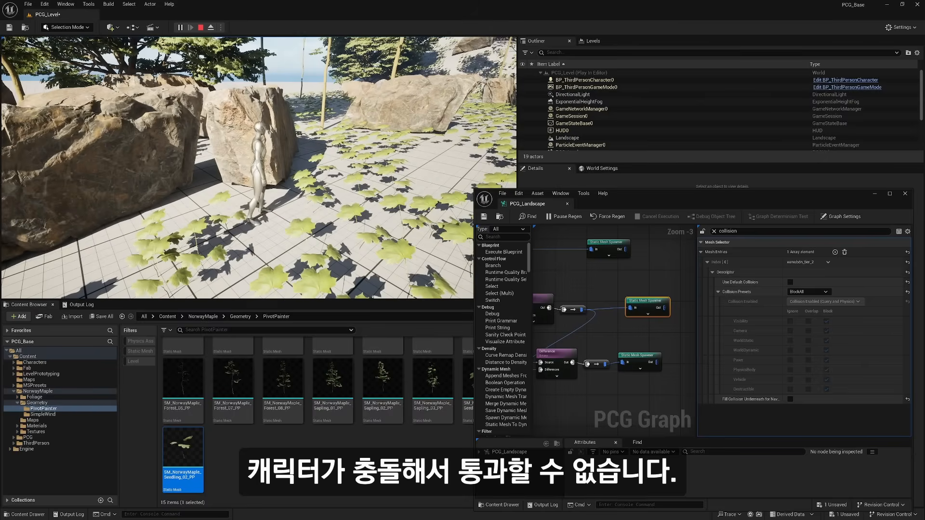
{"action": "key", "text": "w"}
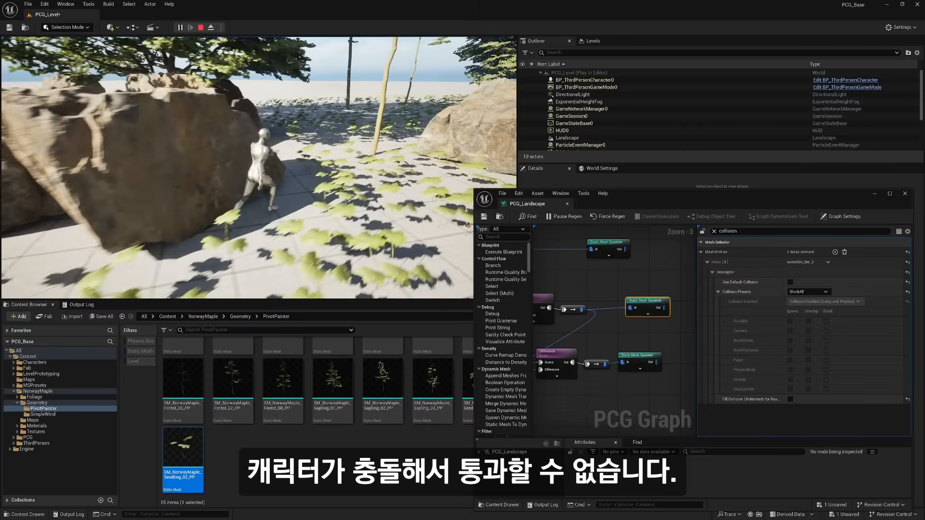
{"action": "key", "text": "w"}
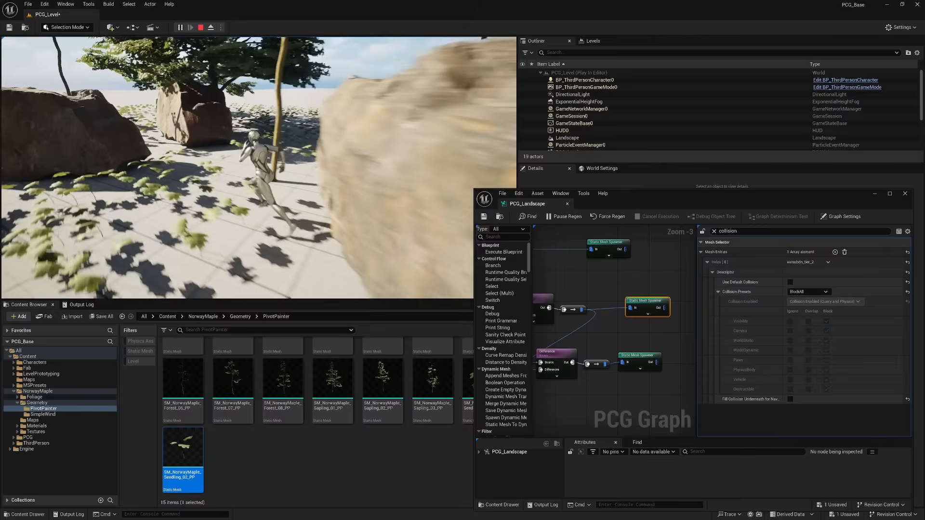
{"action": "key", "text": "w"}
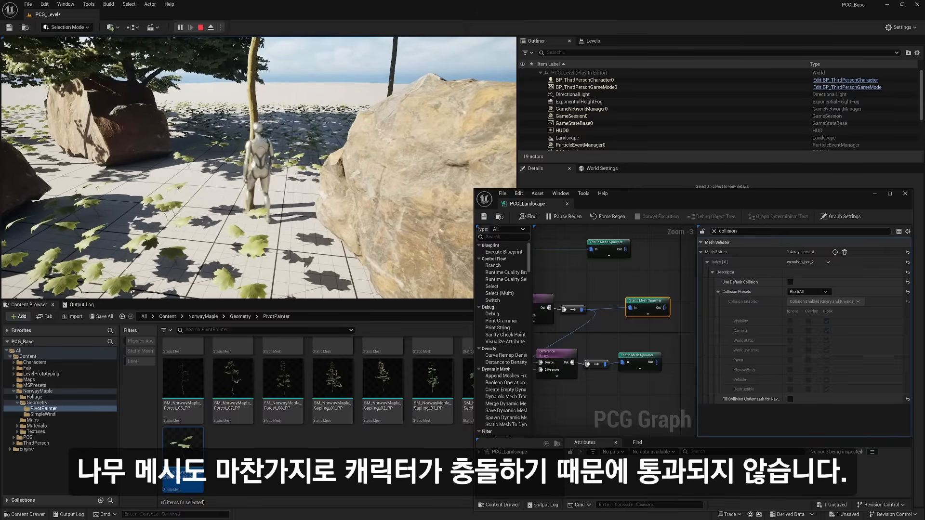
{"action": "key", "text": "w"}
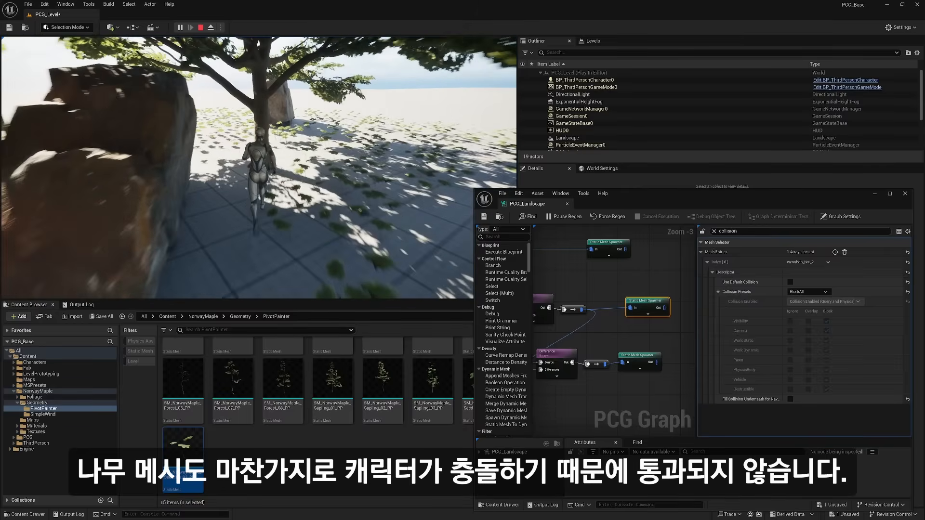
- Run the character through the seedling foliage between the rocks and trees to check whether it collides
{"action": "key", "text": "w"}
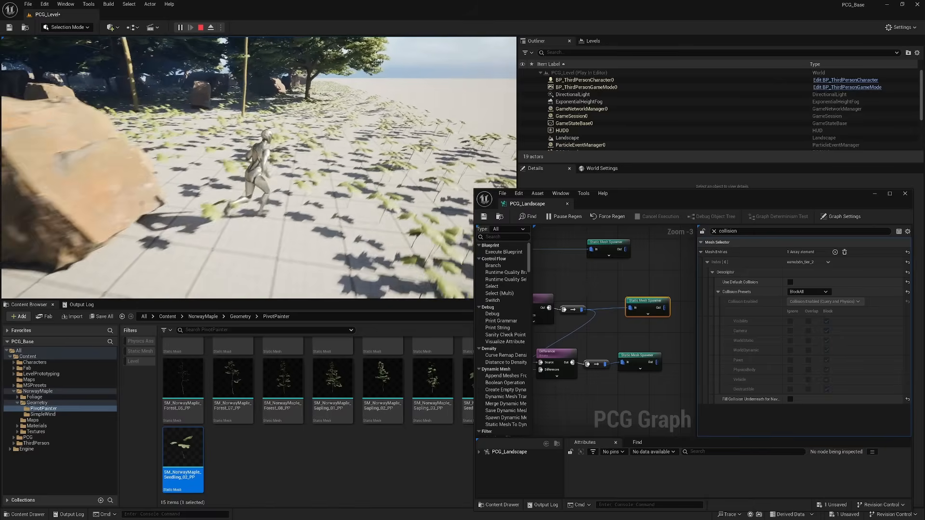
{"action": "key", "text": "w"}
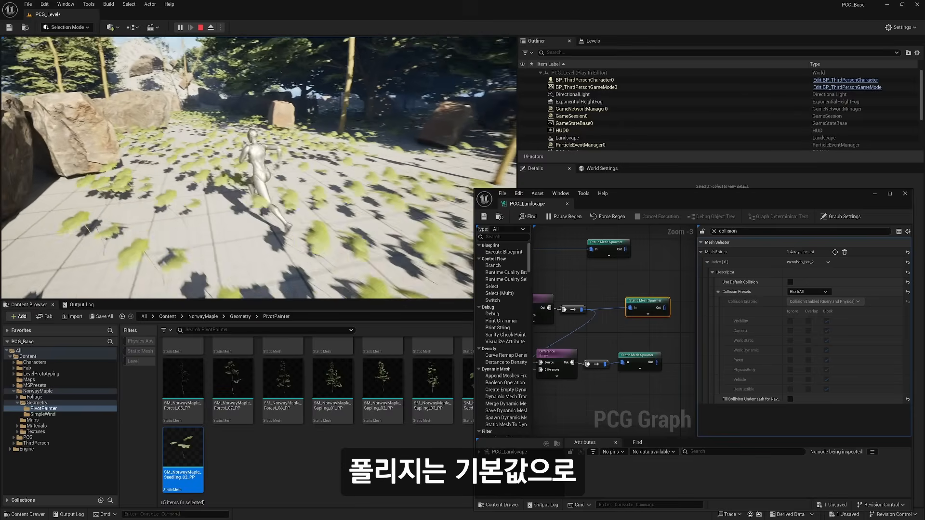
{"action": "key", "text": "w"}
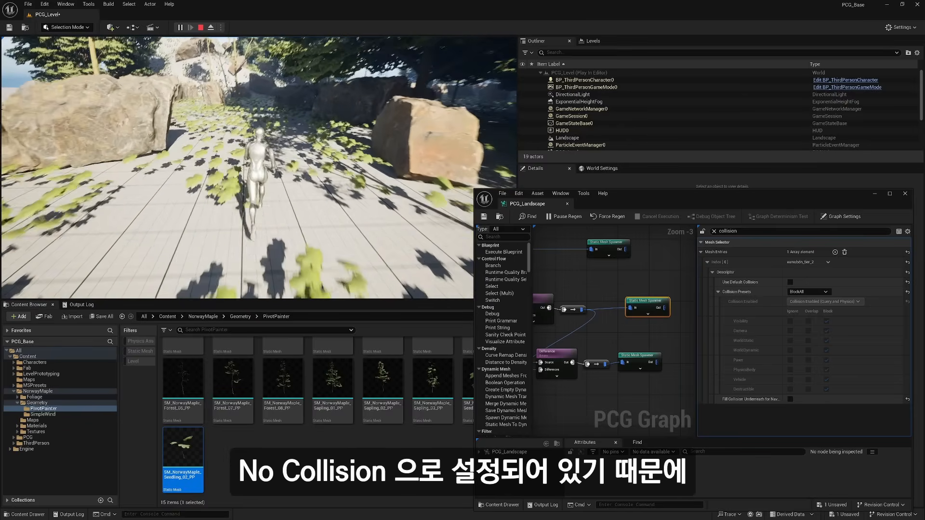
{"action": "key", "text": "w"}
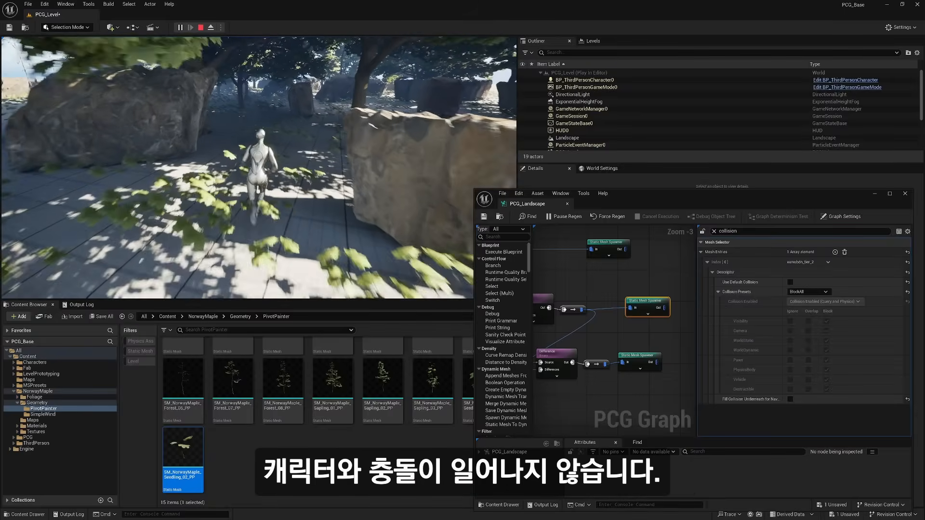
{"action": "key", "text": "w"}
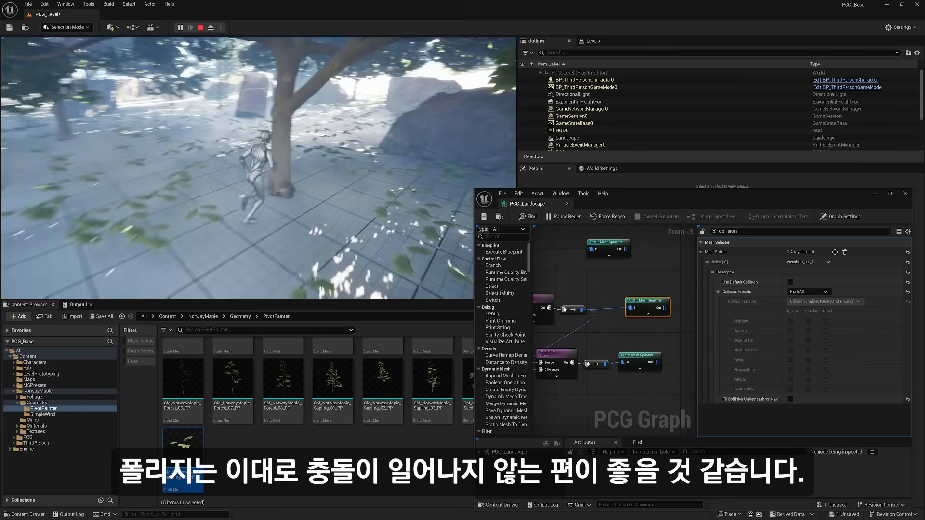
{"action": "key", "text": "w"}
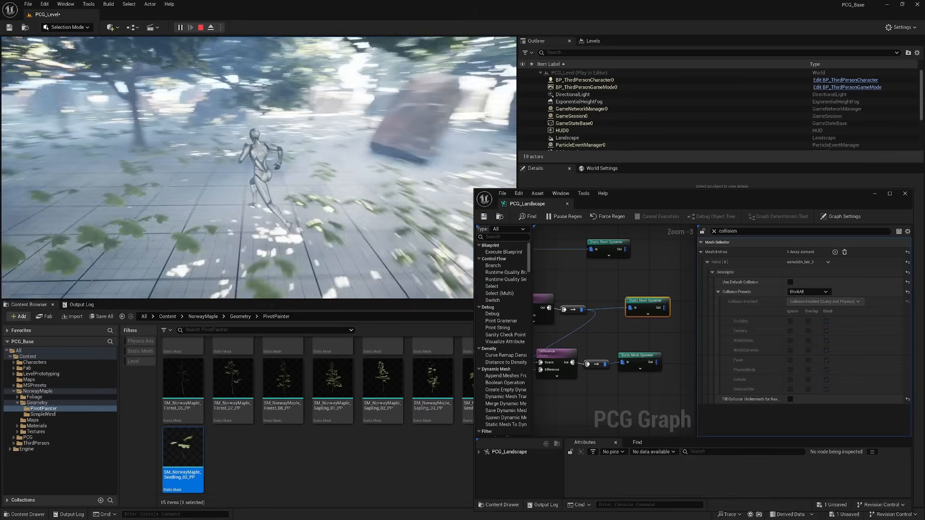
{"action": "key", "text": "w"}
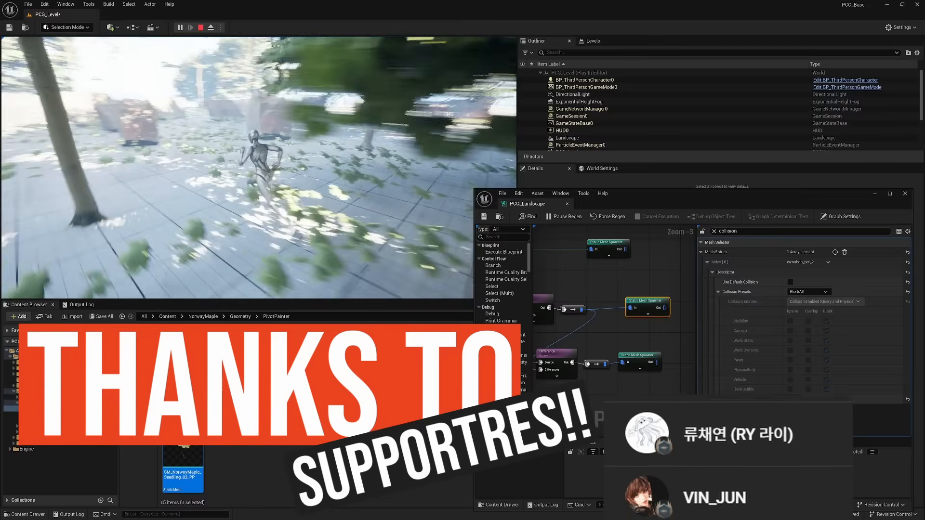